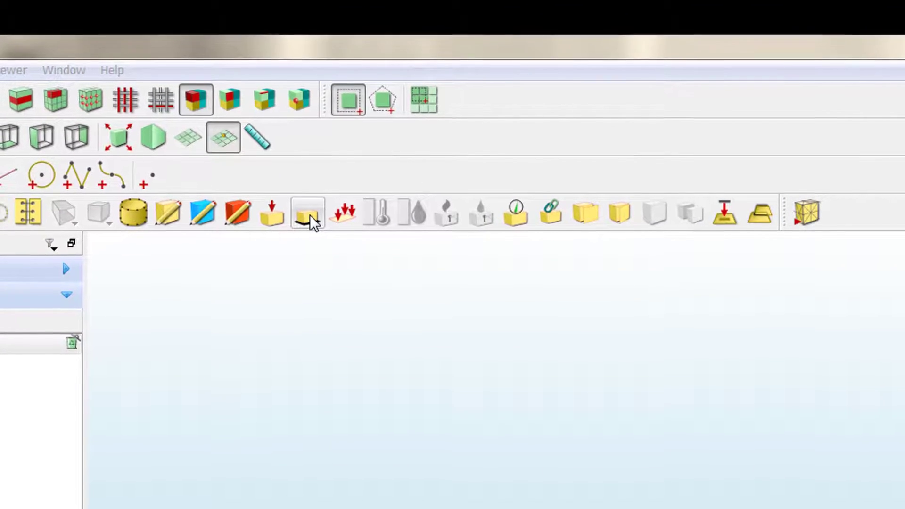
Step: Start attaching a support named mid_support and create a new support set named support for it
left_click(315, 198)
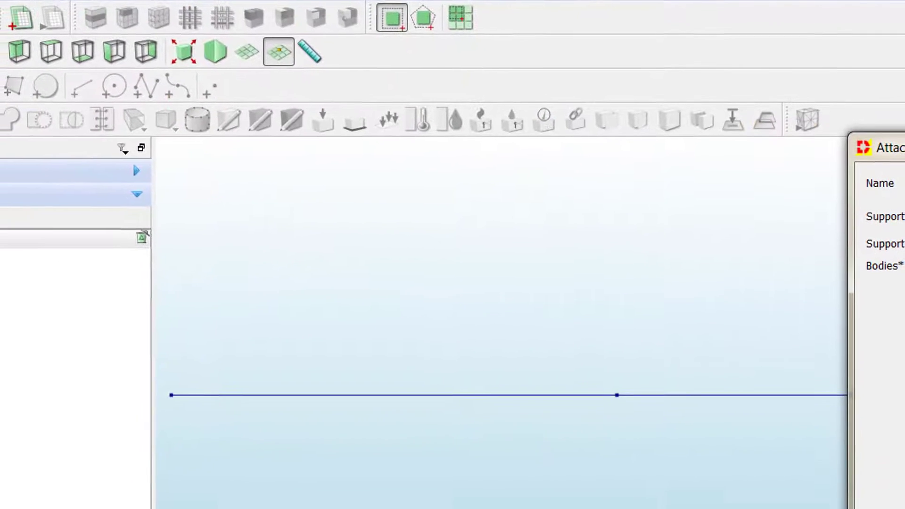
left_click_drag(885, 160, 1, 174)
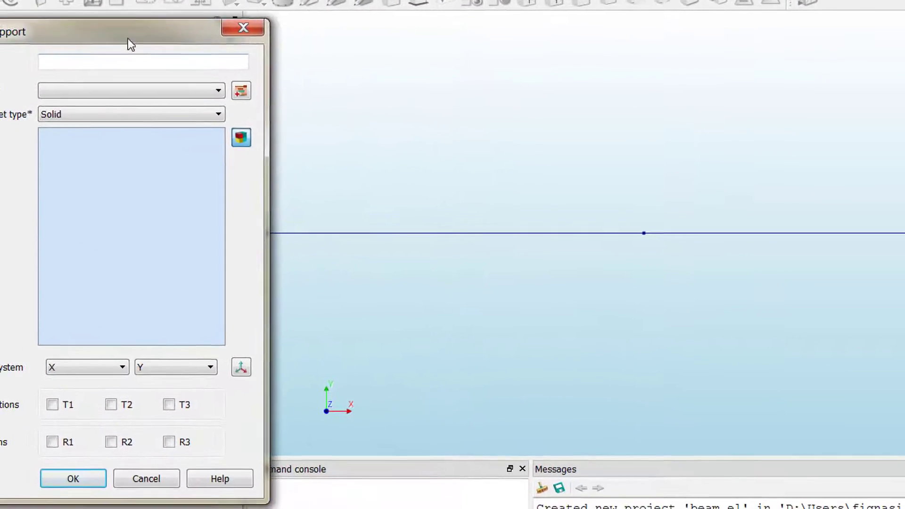
left_click_drag(128, 38, 223, 42)
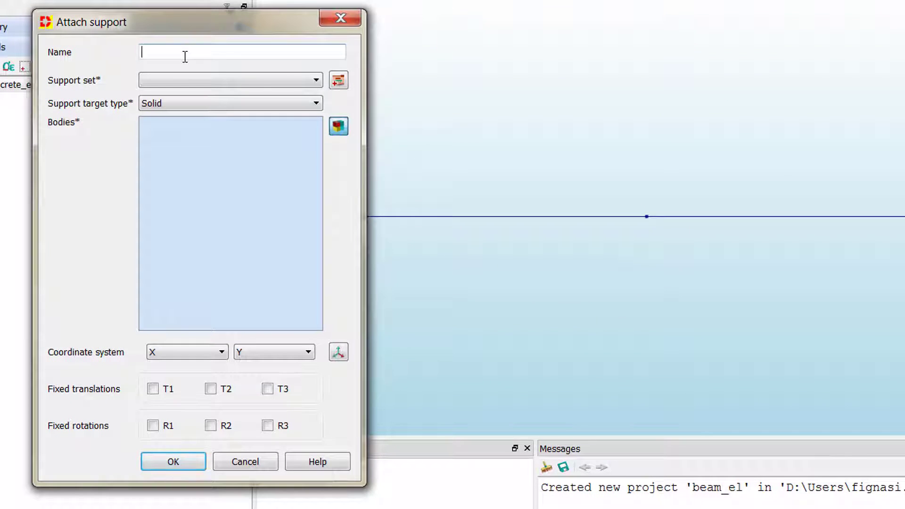
type("mid_support")
left_click(339, 80)
type("support")
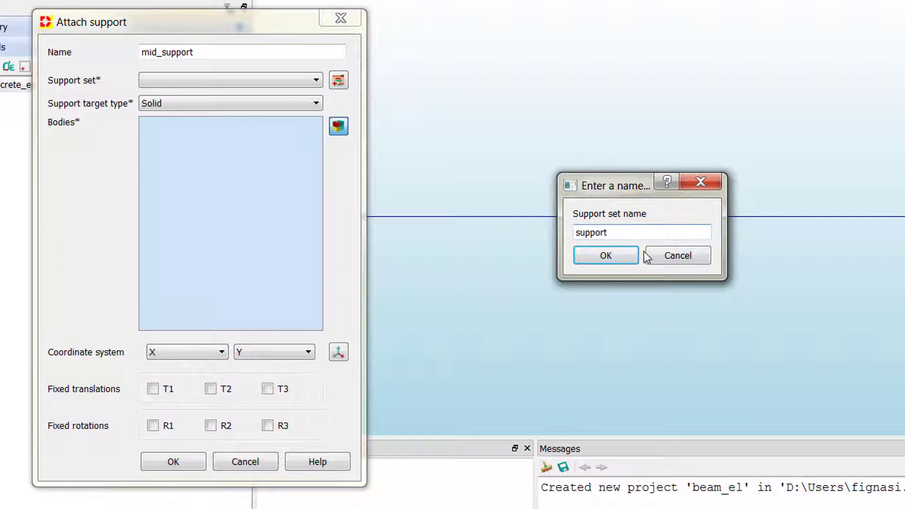
left_click(604, 260)
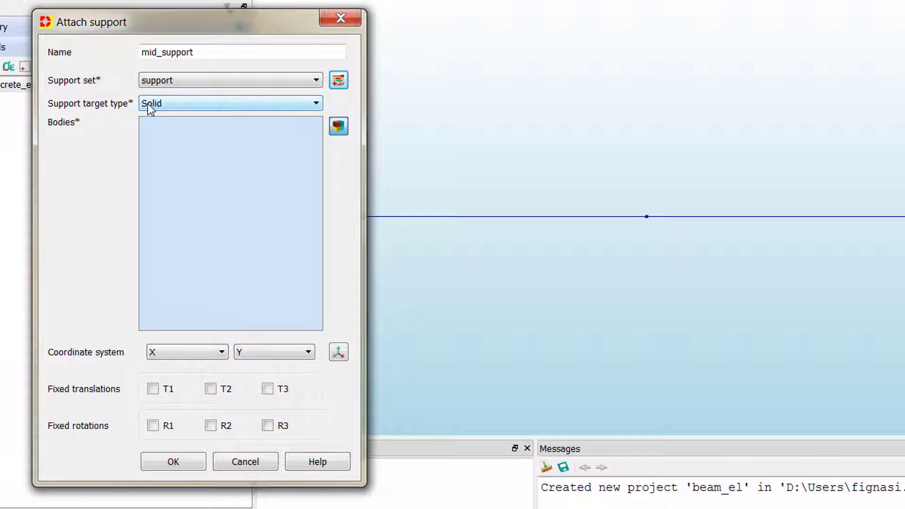
Step: Apply the support to the point where the two spans meet, fixing translations T1, T2 and T3
left_click(184, 106)
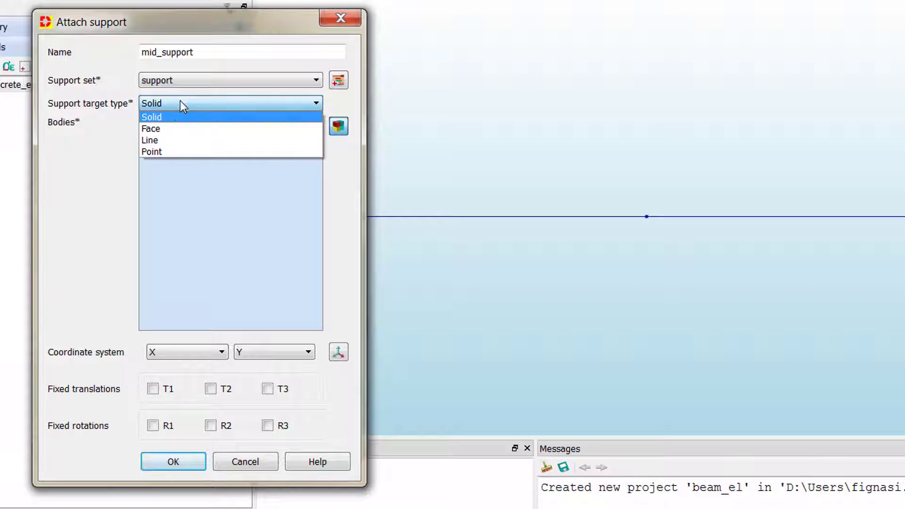
left_click(172, 152)
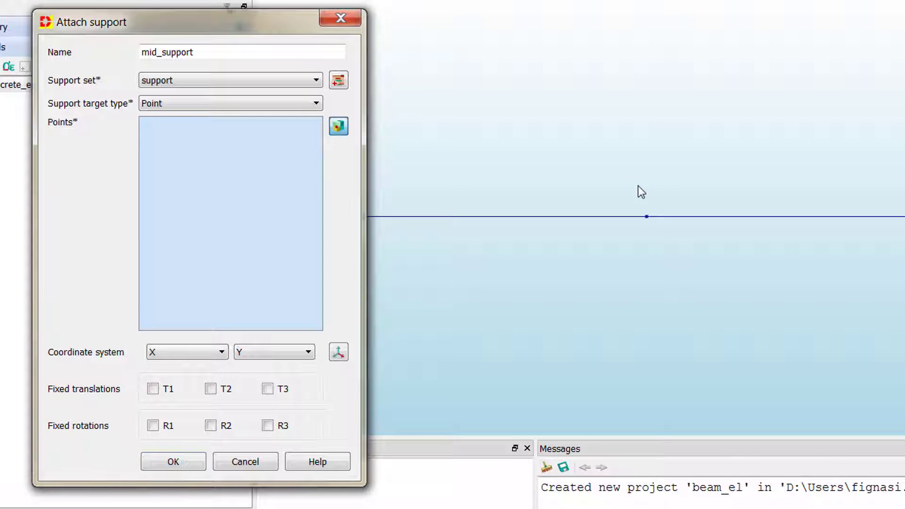
left_click(646, 216)
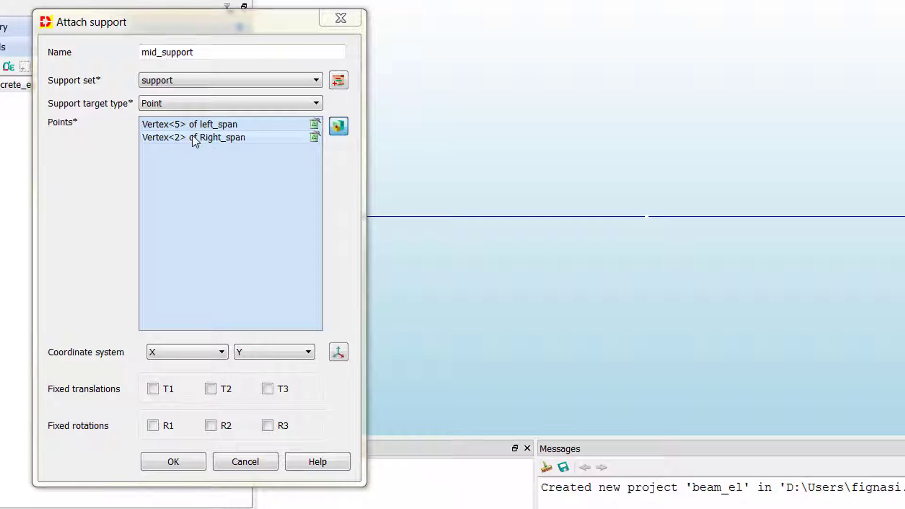
left_click(152, 389)
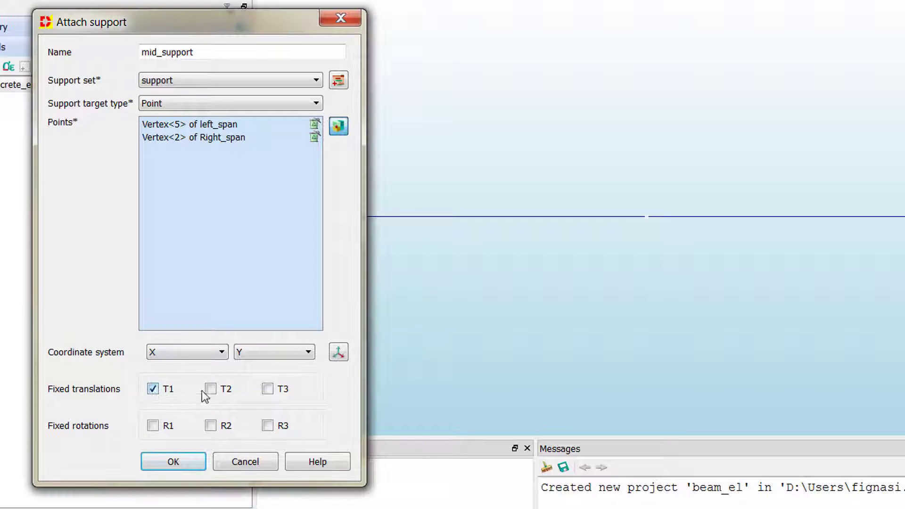
left_click(211, 388)
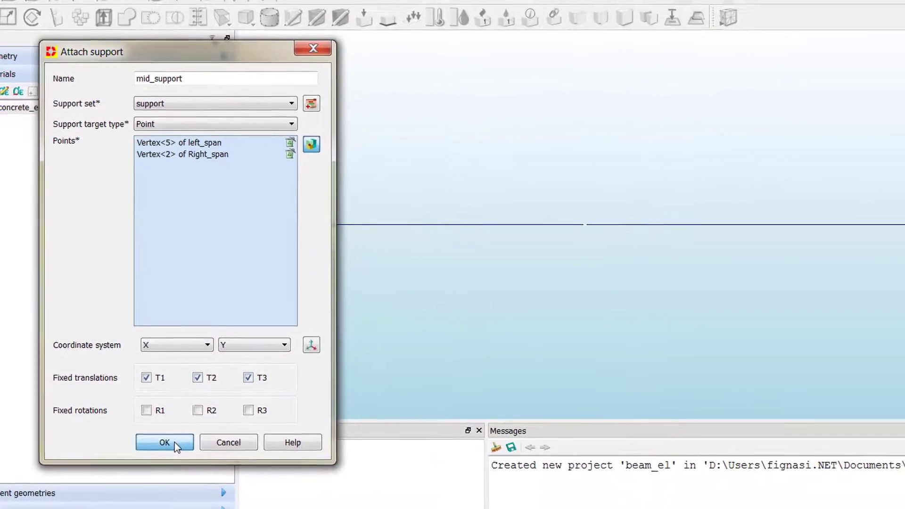
left_click(168, 429)
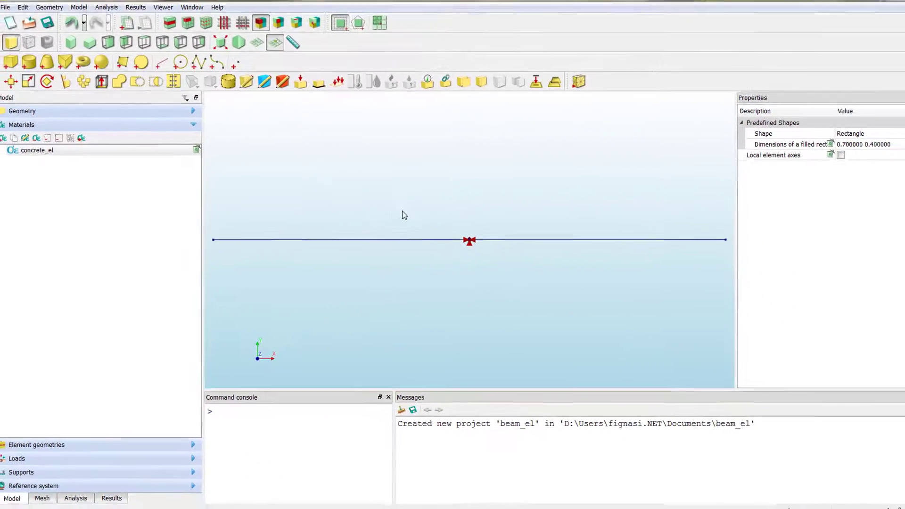
Step: Start a second support named end_beam with target type Point and select the outer end vertices of both spans
left_click(312, 88)
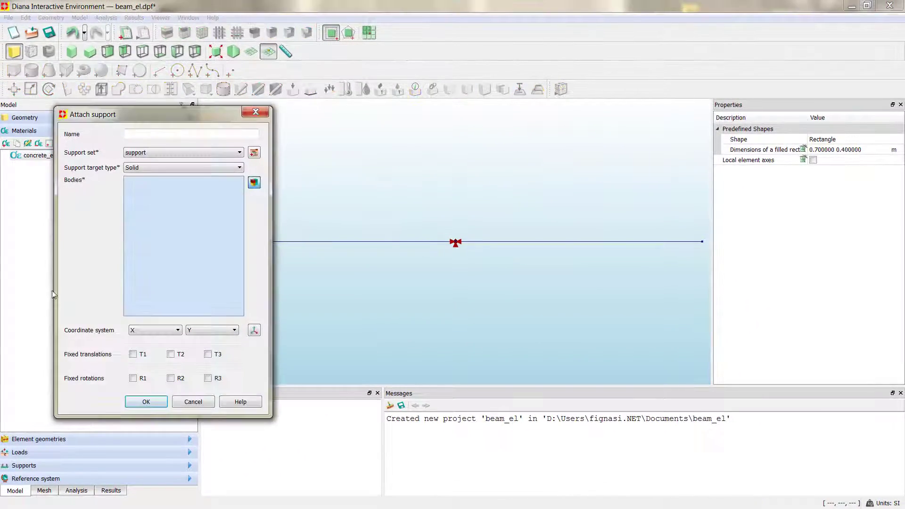
left_click(166, 133)
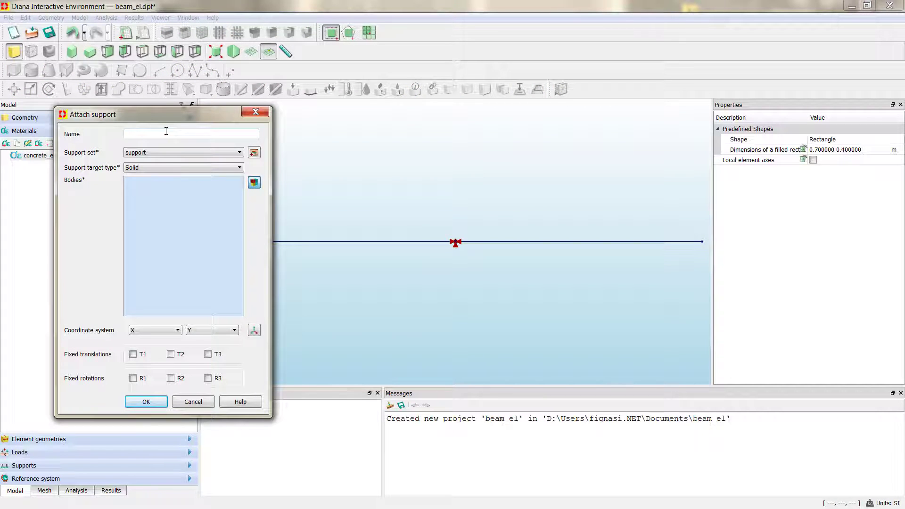
type("end_beam")
left_click(154, 171)
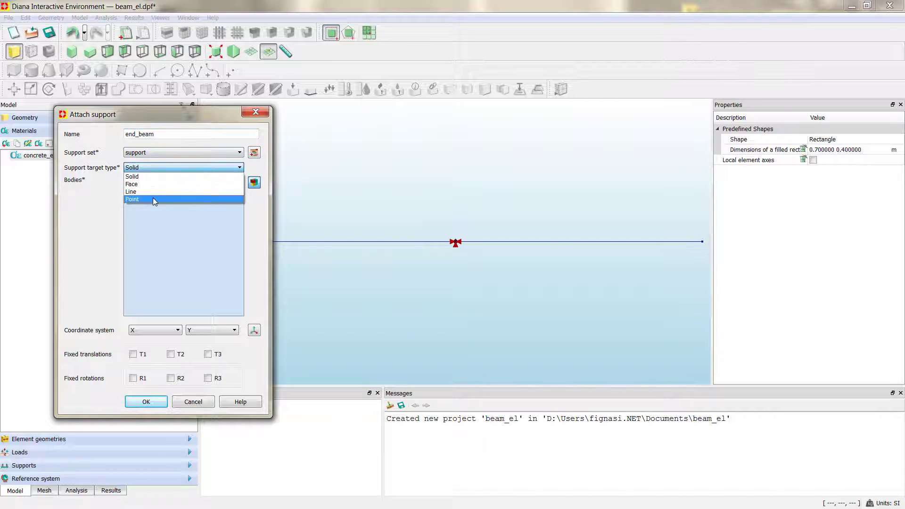
left_click(152, 197)
left_click_drag(171, 113, 109, 106)
left_click_drag(621, 188, 714, 268)
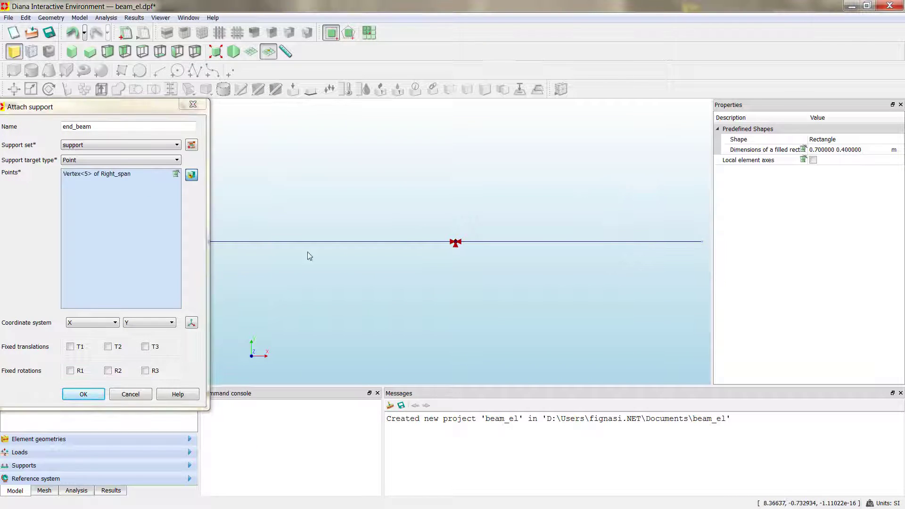
left_click_drag(207, 272, 262, 184)
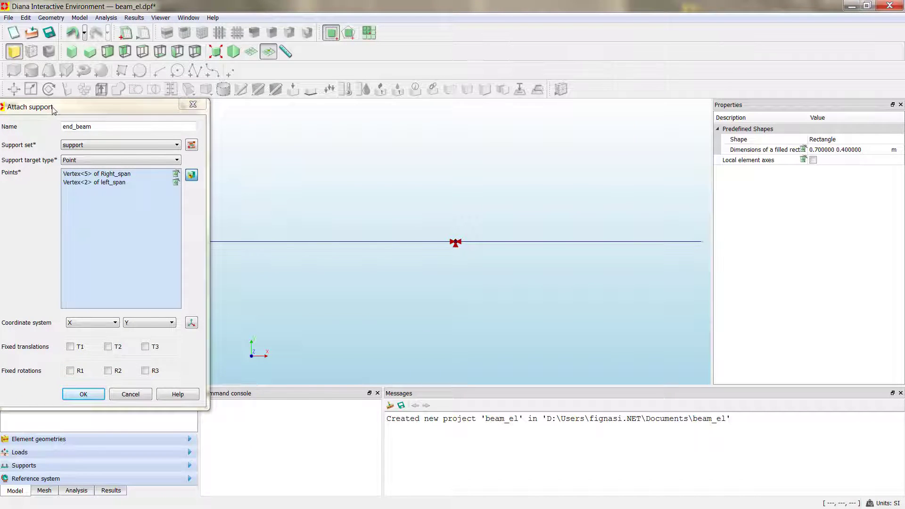
left_click_drag(52, 107, 213, 105)
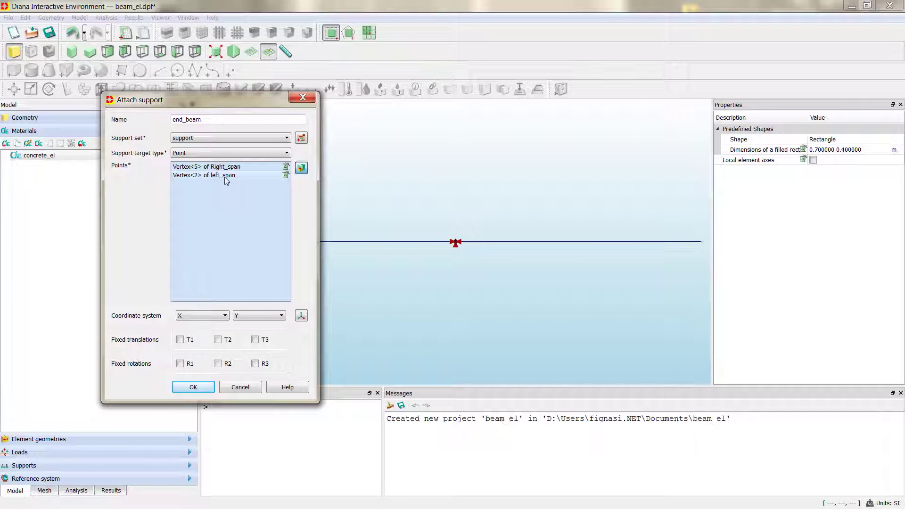
Step: Fix translations T2 and T3 for the end_beam support, create it and save the project
left_click(218, 340)
left_click(255, 340)
left_click(204, 387)
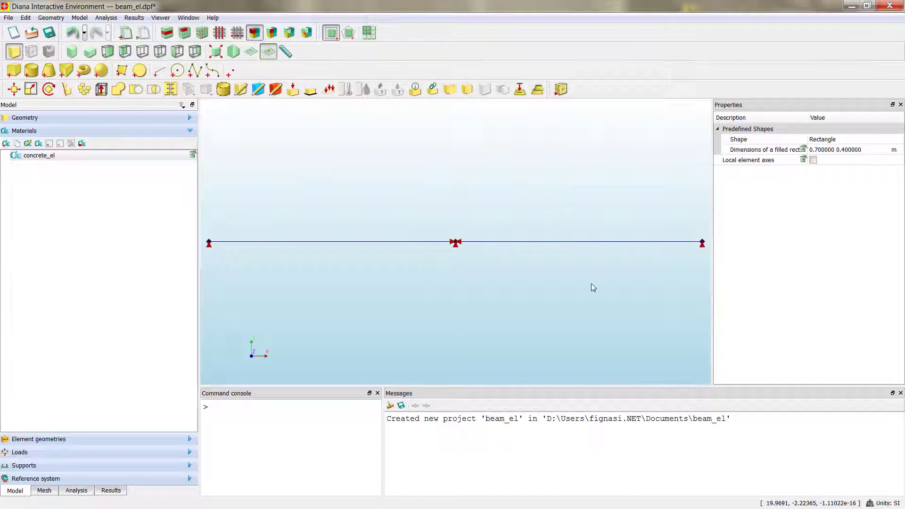
key("ctrl+s")
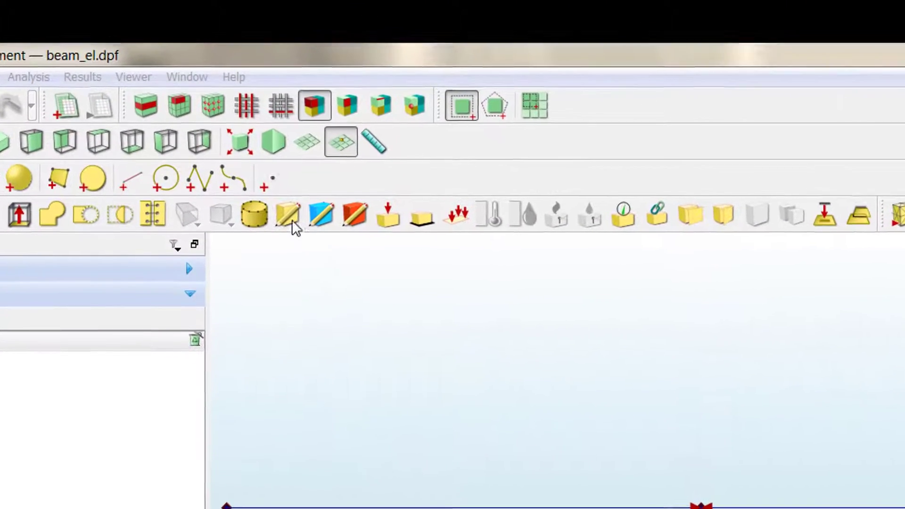
Step: Add a vertex named left_p at position 6.5 0 0 m on the left span
left_click(280, 190)
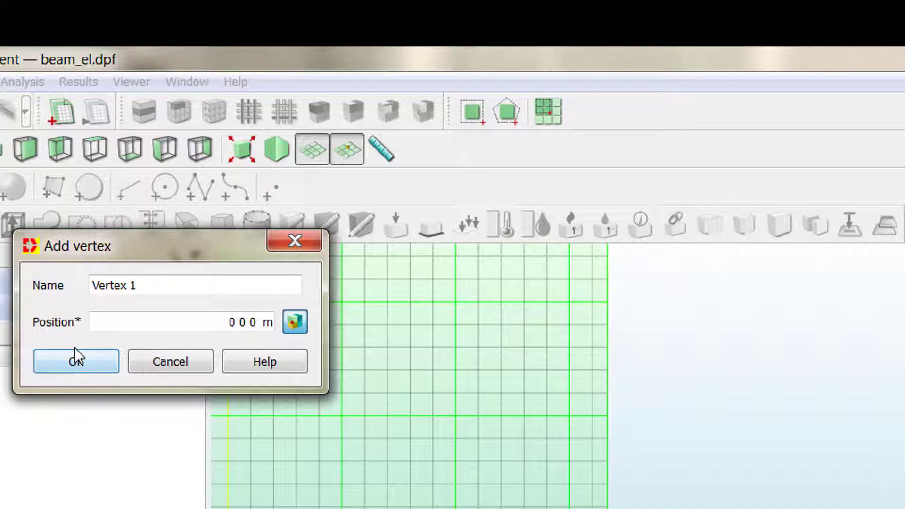
triple_click(190, 286)
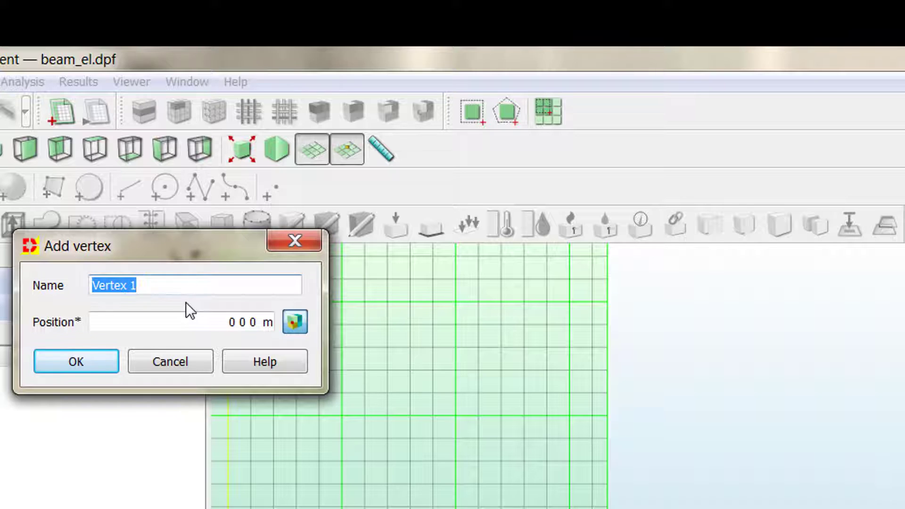
type("left_")
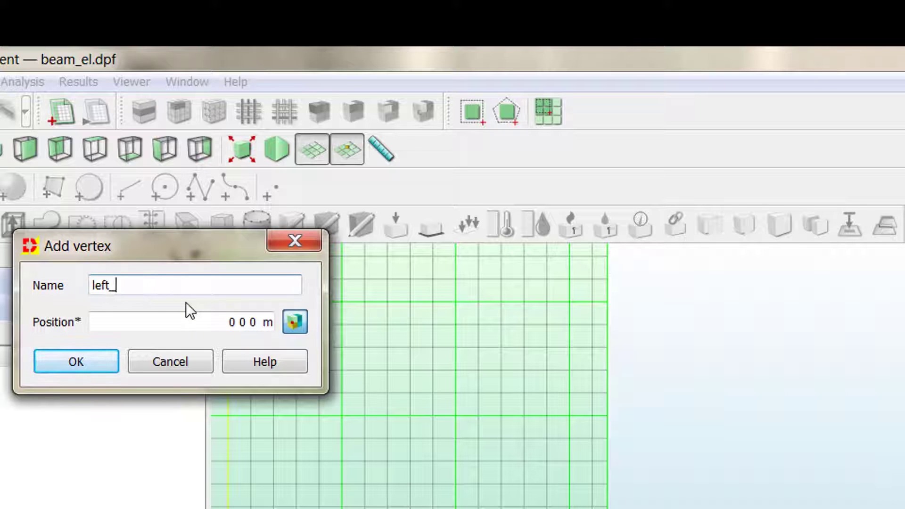
type("p")
key("Tab")
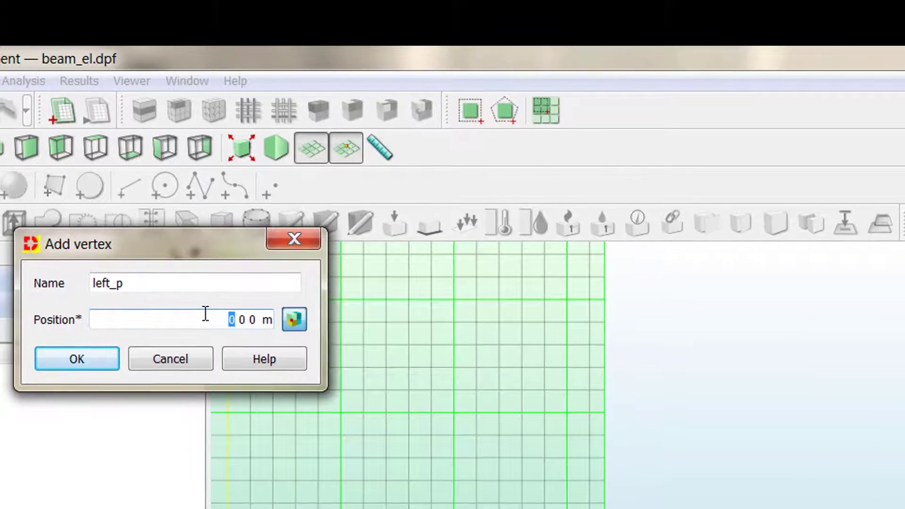
type("6.5")
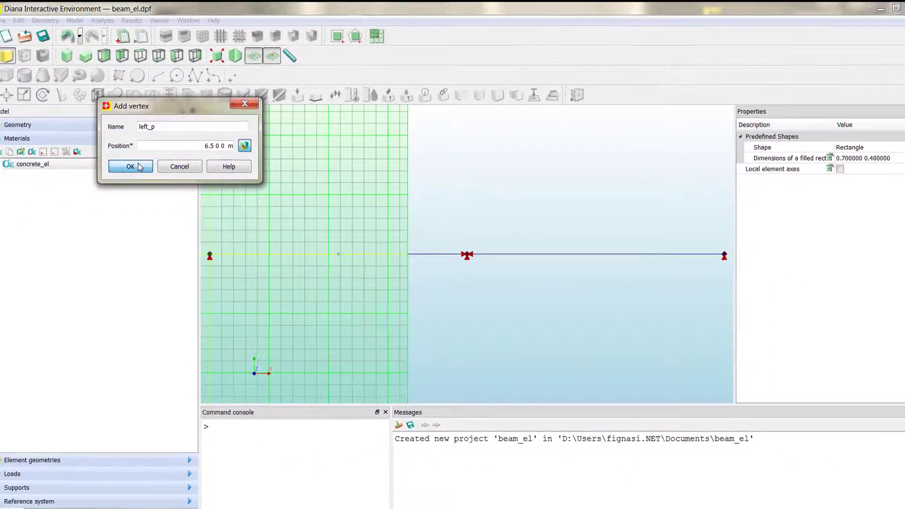
left_click(139, 166)
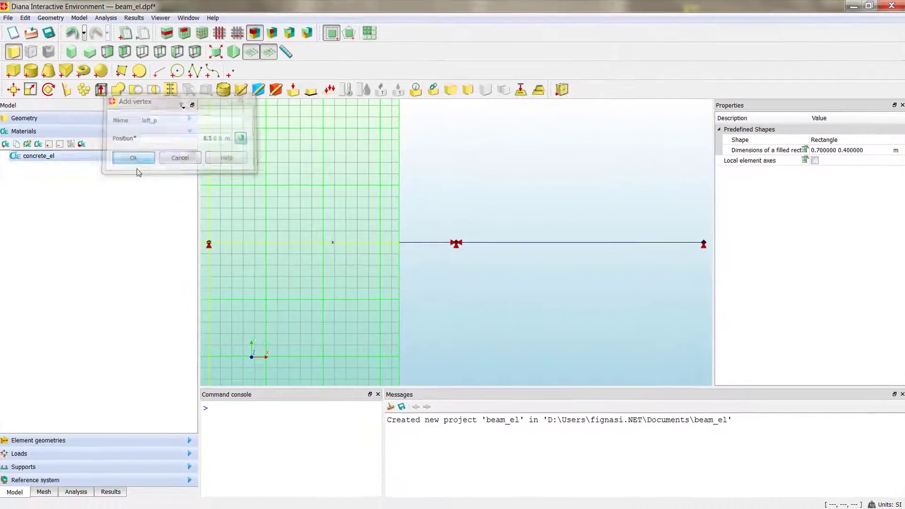
Step: Add a vertex named right_p at position 19.5 0 0 m on the right span
left_click(231, 72)
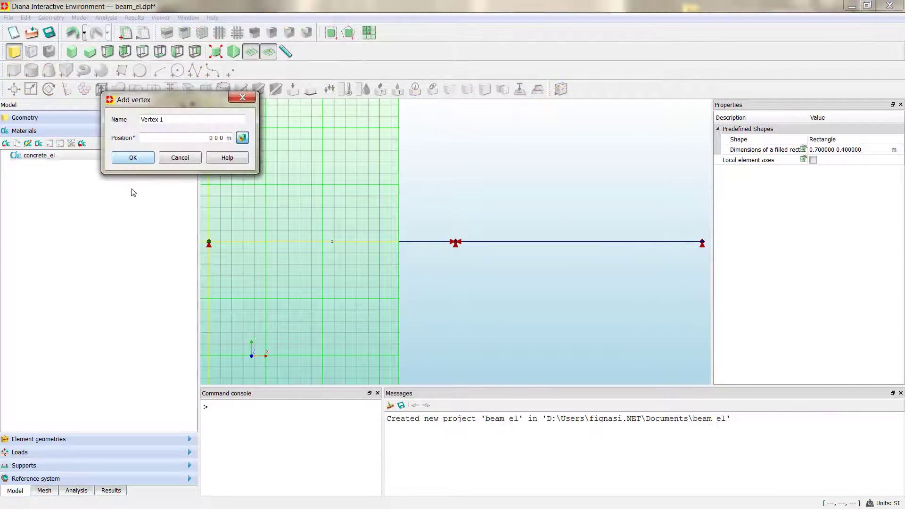
triple_click(186, 117)
type("right_p")
key("Tab")
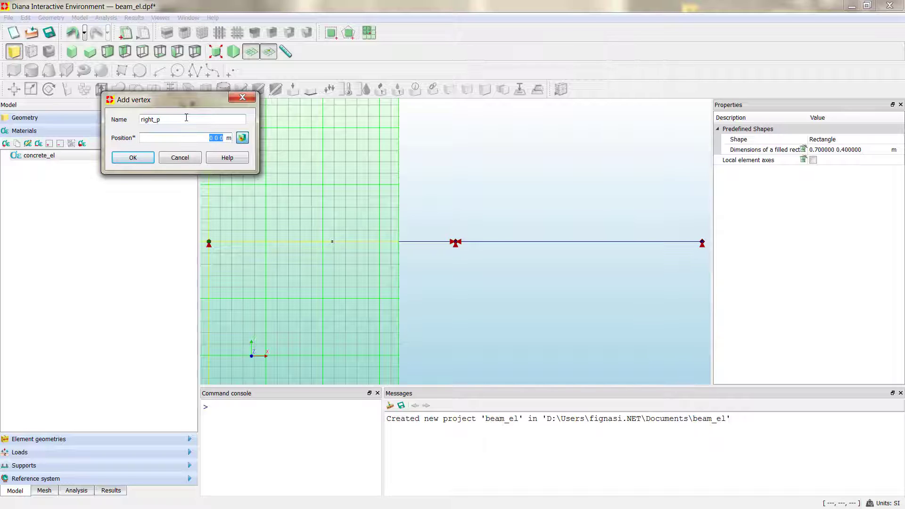
type("19.")
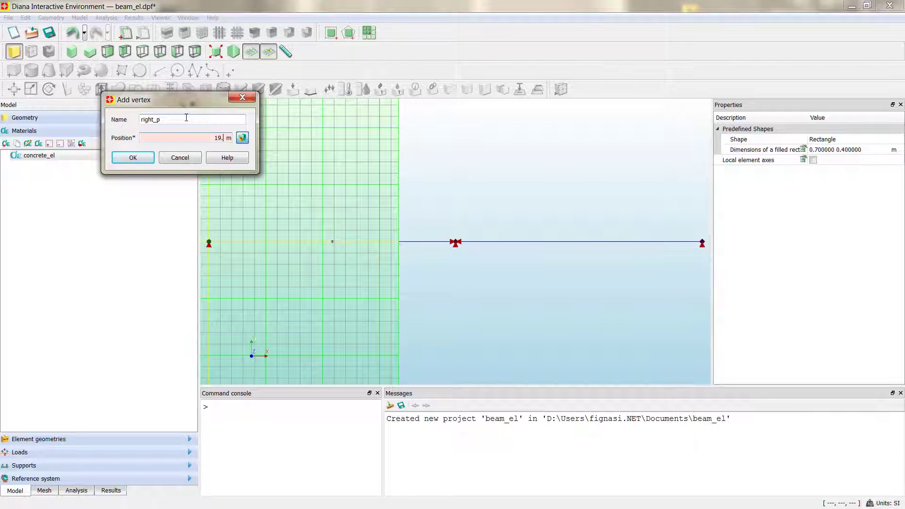
type("5")
key("BackSpace")
type("5 0 0")
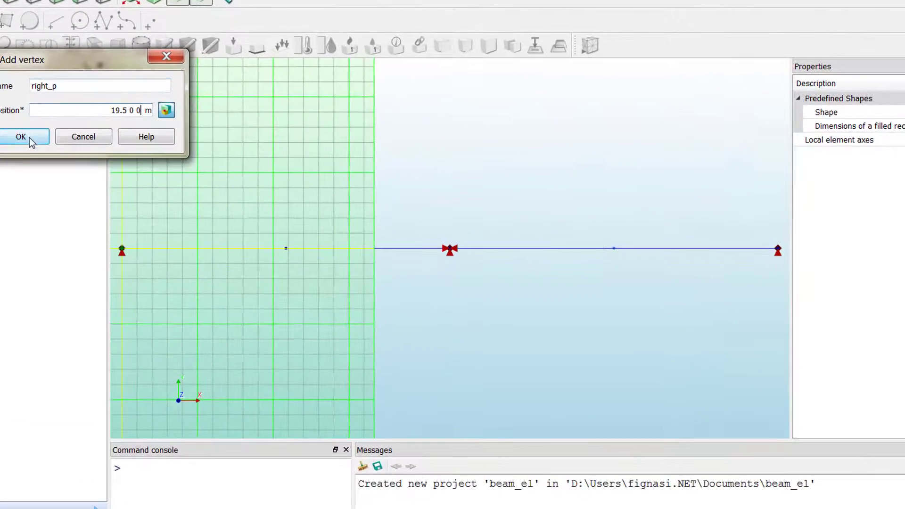
left_click(128, 157)
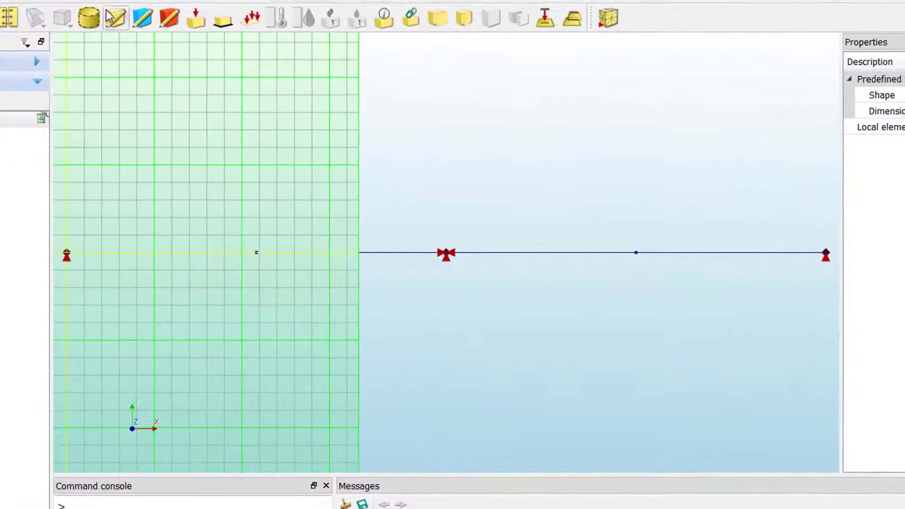
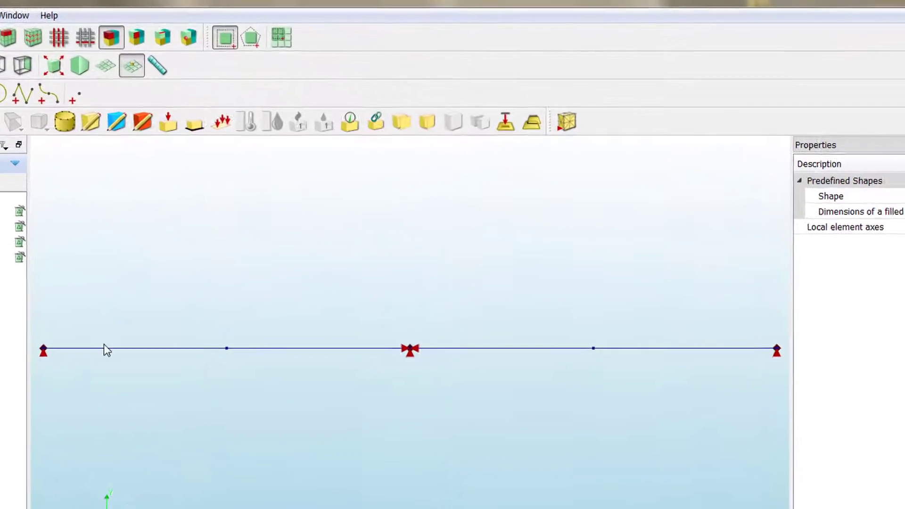
Step: Imprint the left_p point onto the left_span edge using an Imprint Projection with operation Edge
left_click(495, 143)
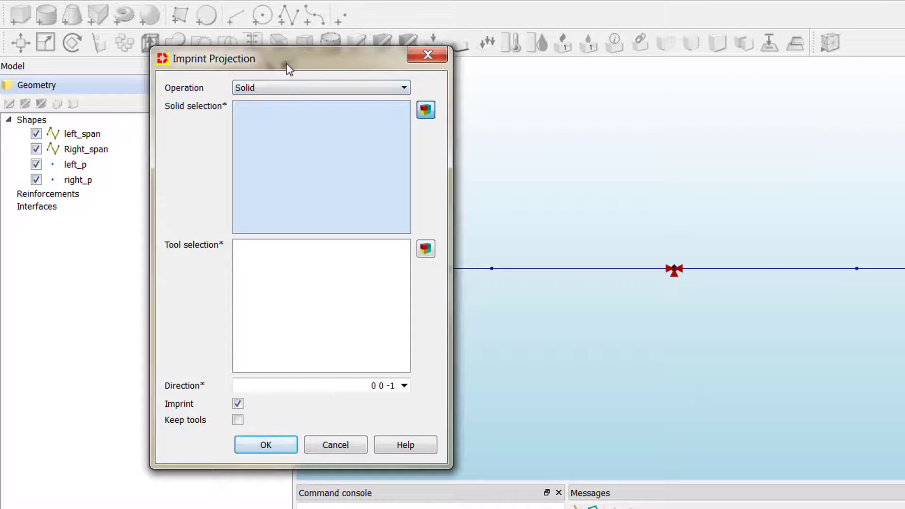
left_click_drag(168, 77, 145, 78)
left_click(146, 99)
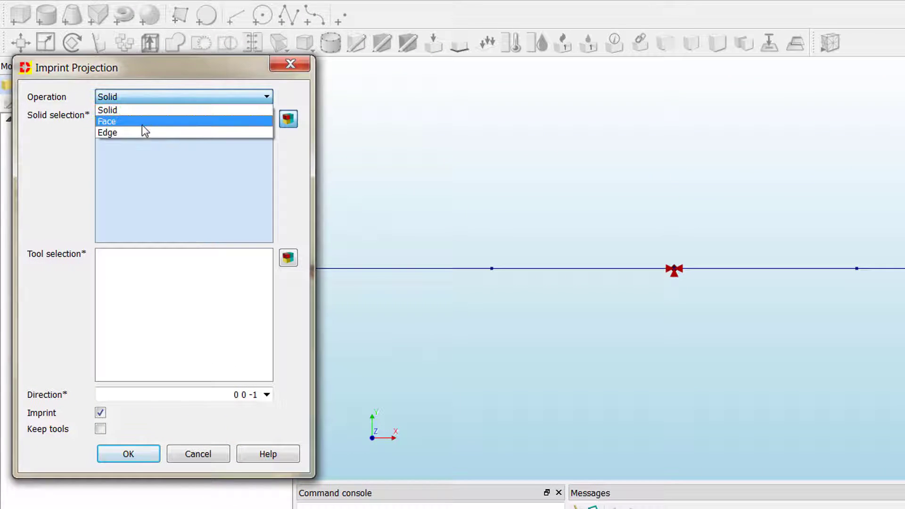
key("Escape")
key("Down")
key("Down")
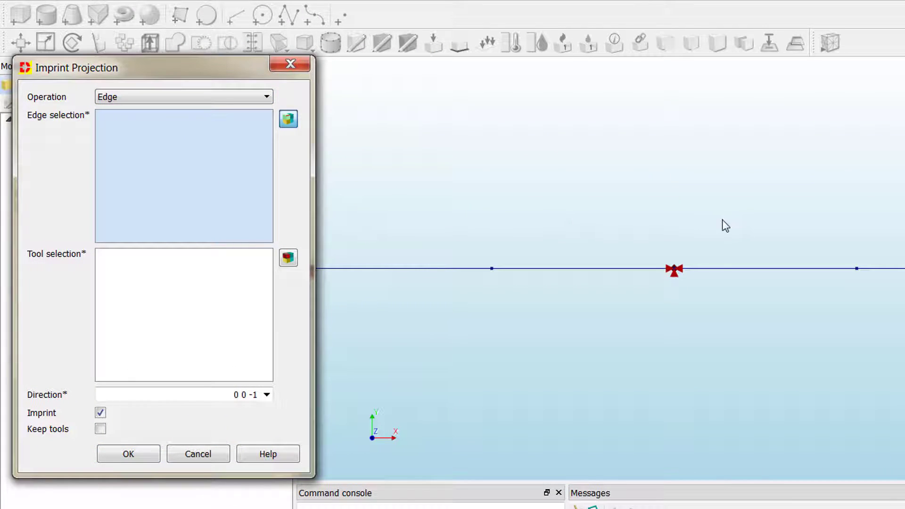
left_click_drag(722, 220, 252, 337)
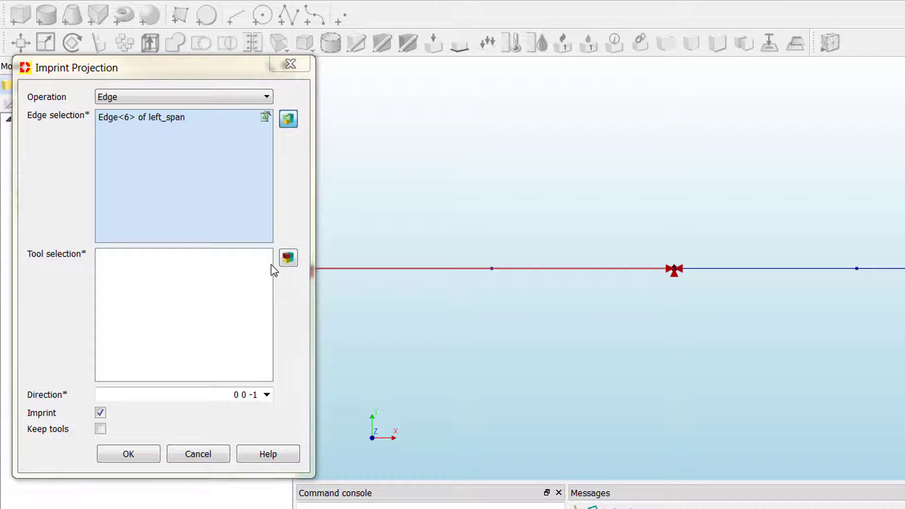
left_click(285, 260)
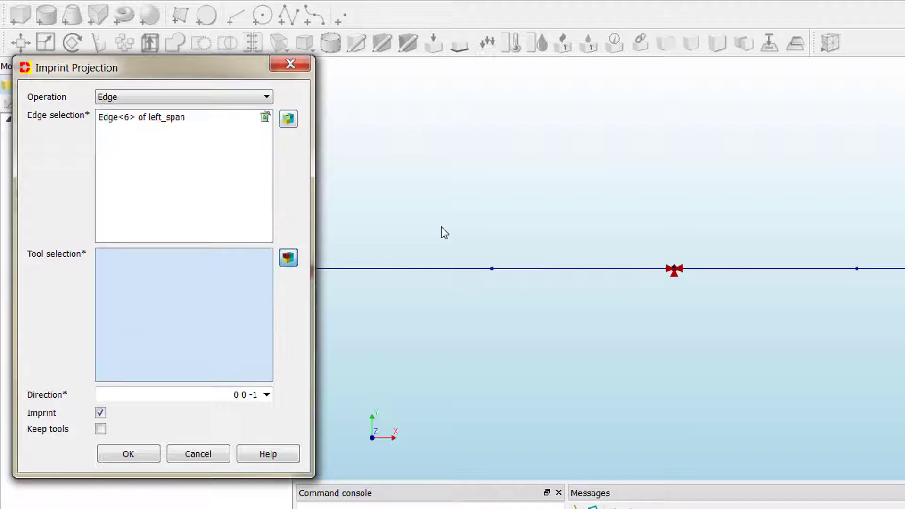
left_click_drag(443, 226, 549, 321)
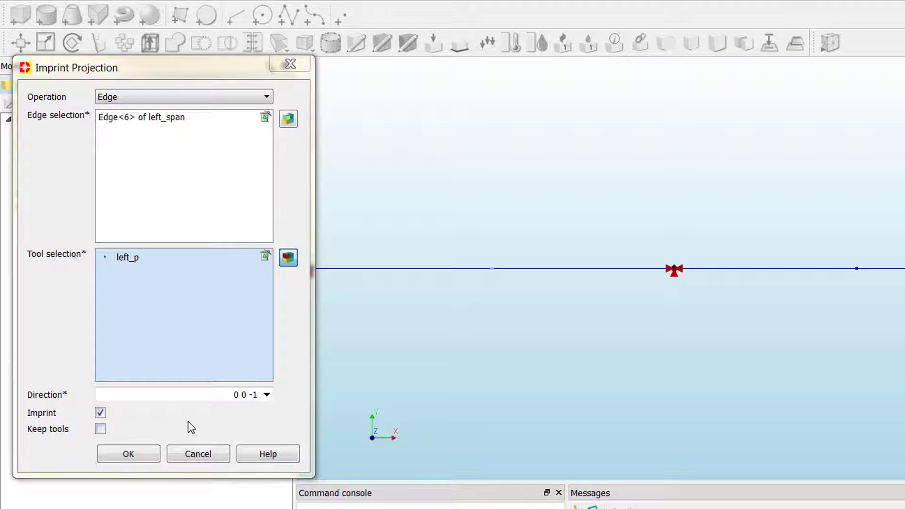
left_click(133, 454)
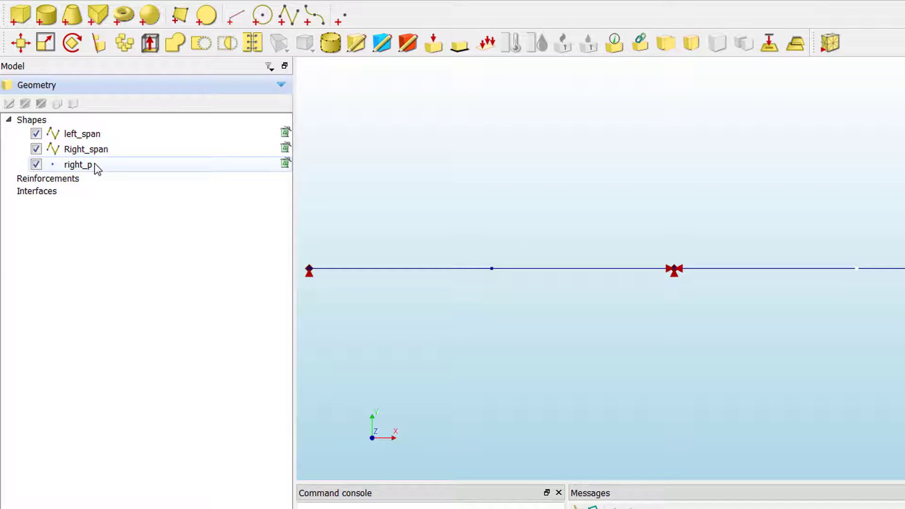
mouse_move(95, 164)
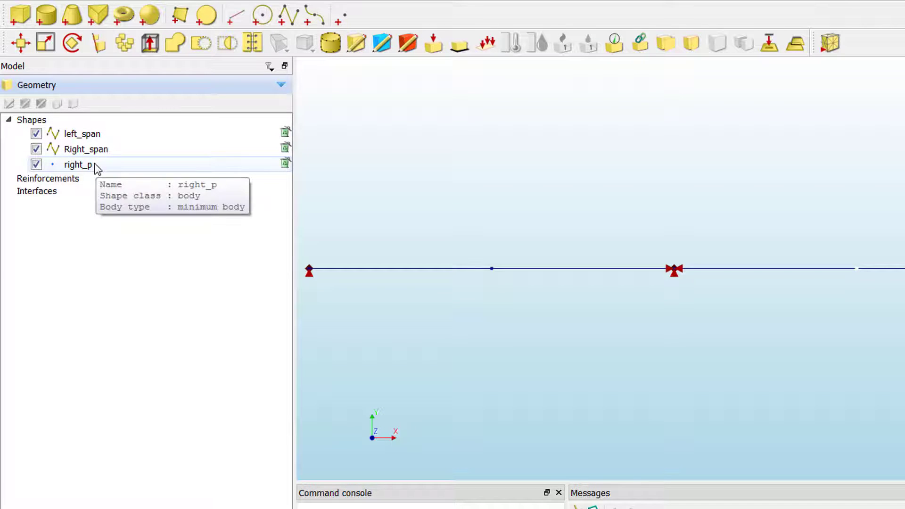
left_click(97, 137)
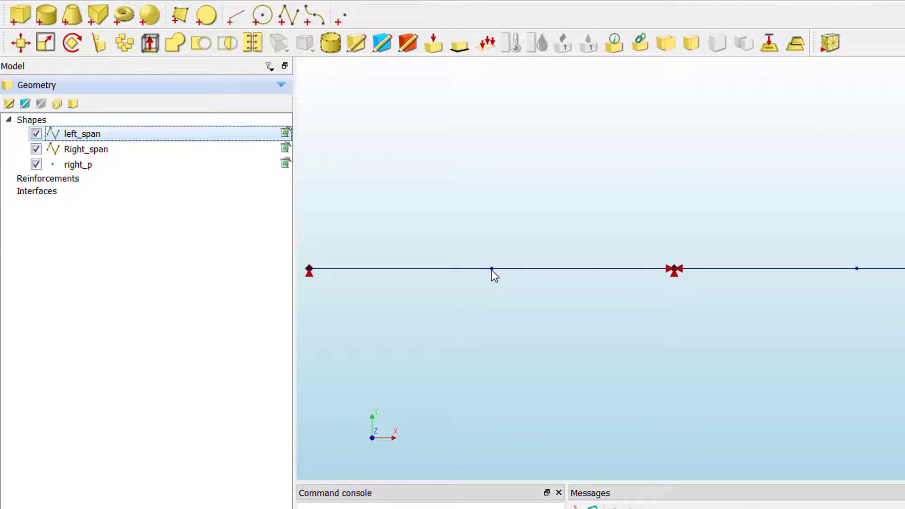
Step: Imprint the right_p point onto the Right_span edge using an Imprint Projection with operation Edge
left_click(123, 168)
left_click(769, 42)
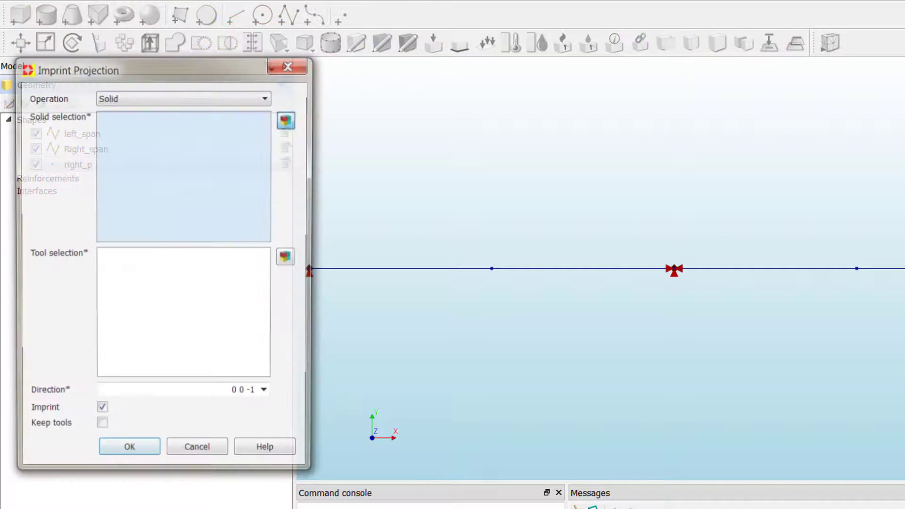
left_click(168, 96)
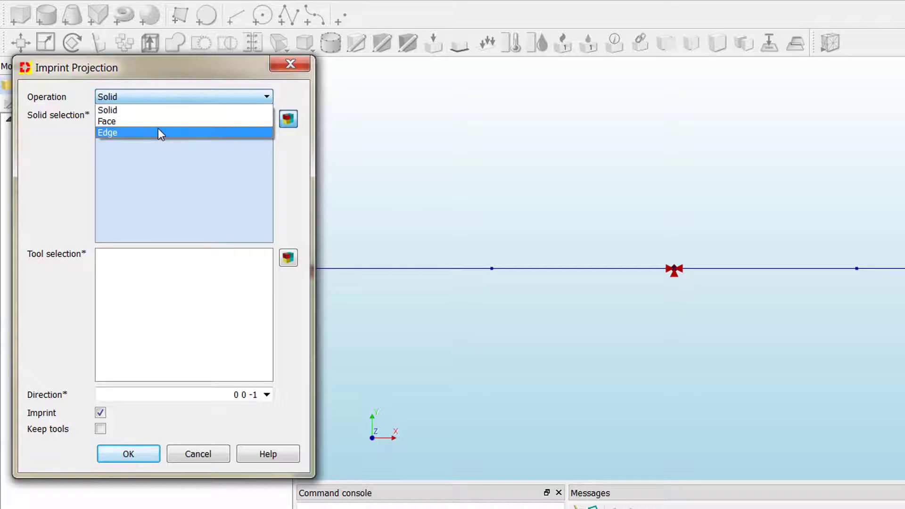
left_click(158, 132)
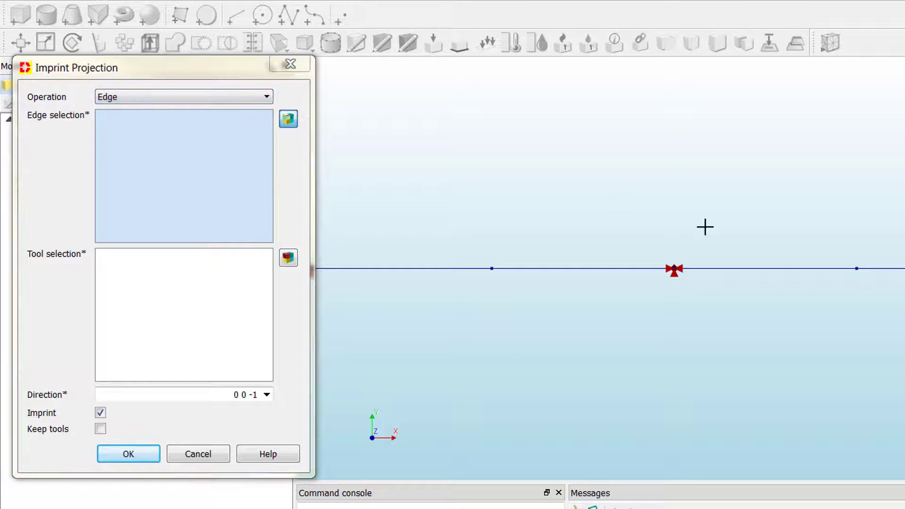
left_click_drag(596, 185, 904, 336)
left_click(288, 257)
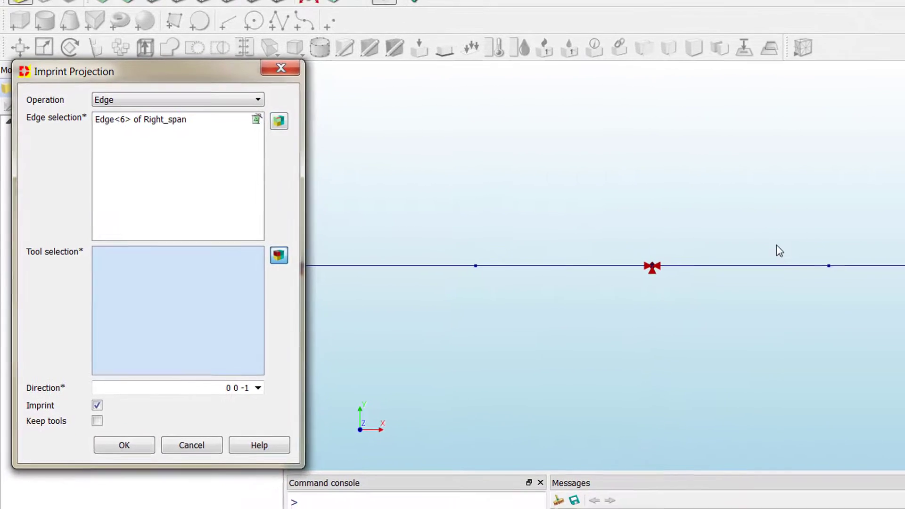
left_click_drag(776, 244, 874, 324)
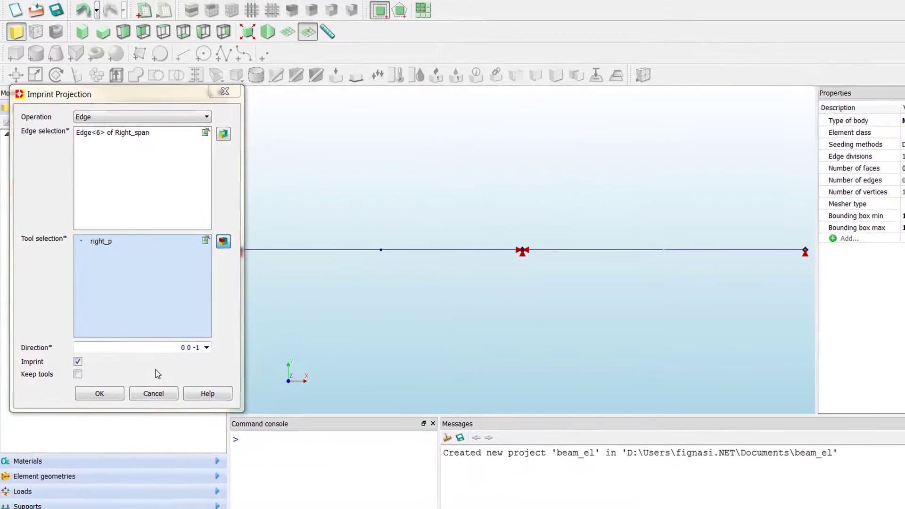
left_click(99, 393)
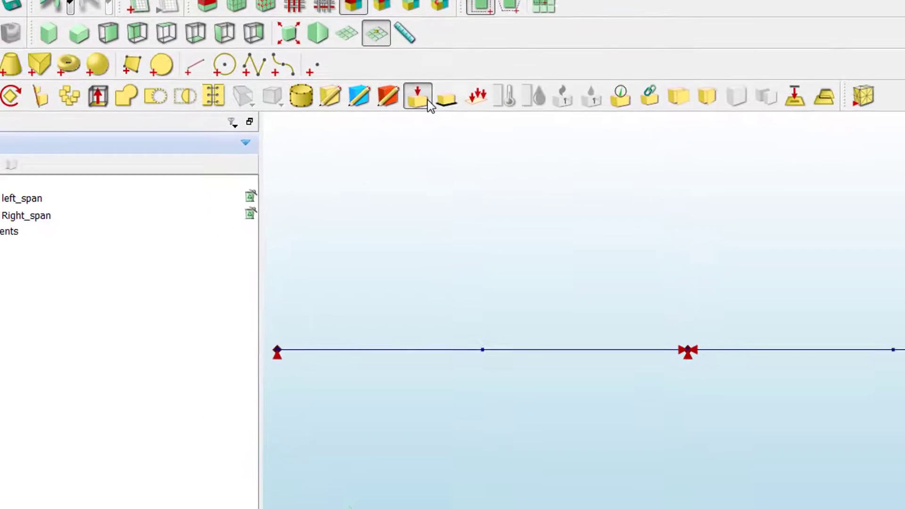
Step: Start a load named permanent and create a new load case named permanent for it
left_click(411, 183)
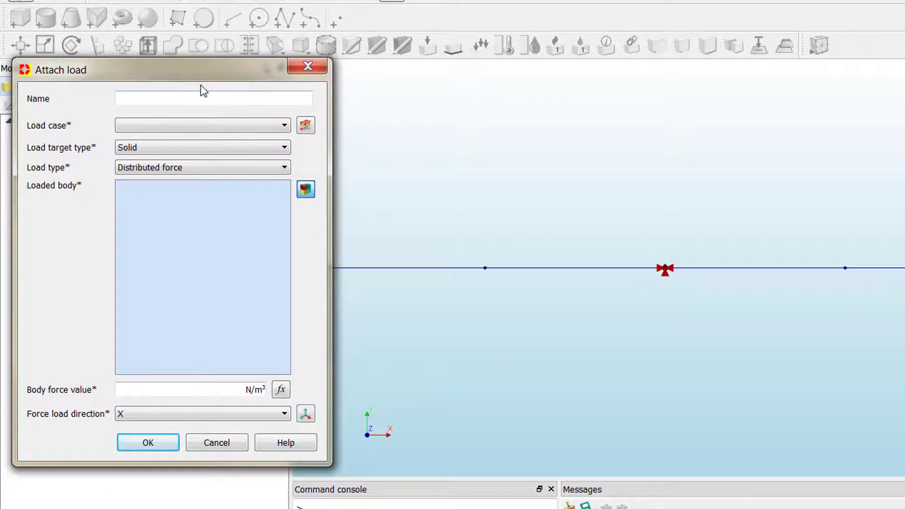
left_click(154, 98)
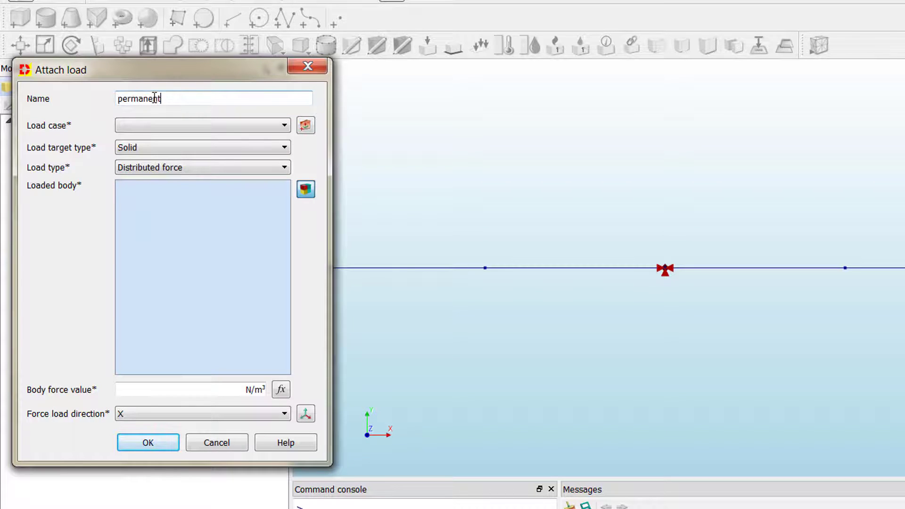
left_click(305, 126)
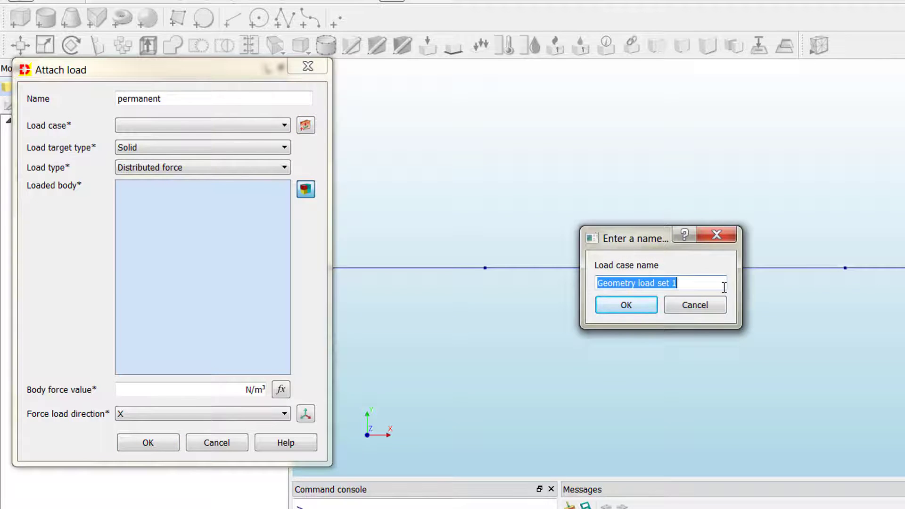
type("permanent")
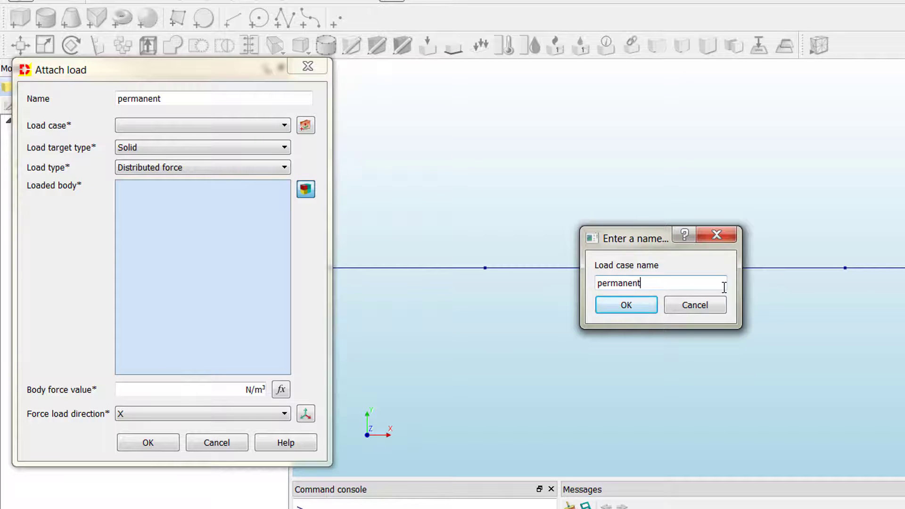
left_click(625, 305)
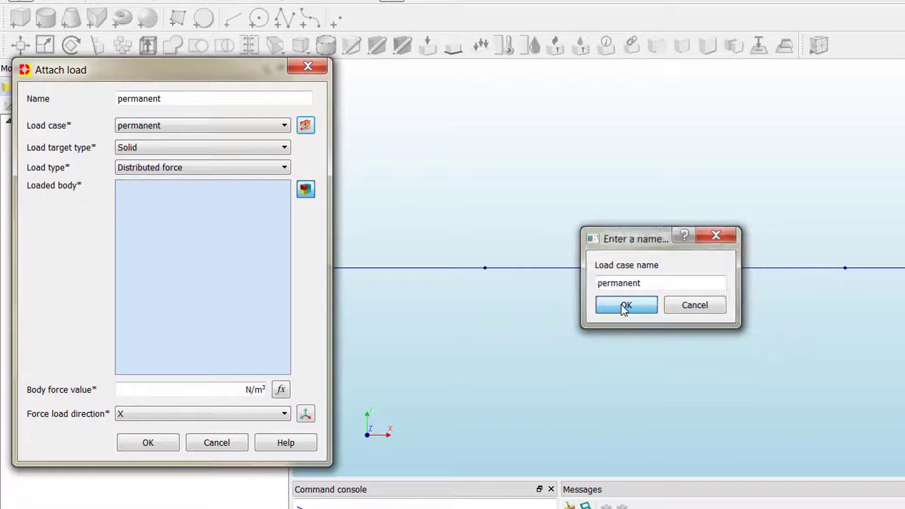
Step: Set the permanent load's target type to Line and select all edges of both left_span and Right_span
left_click(157, 150)
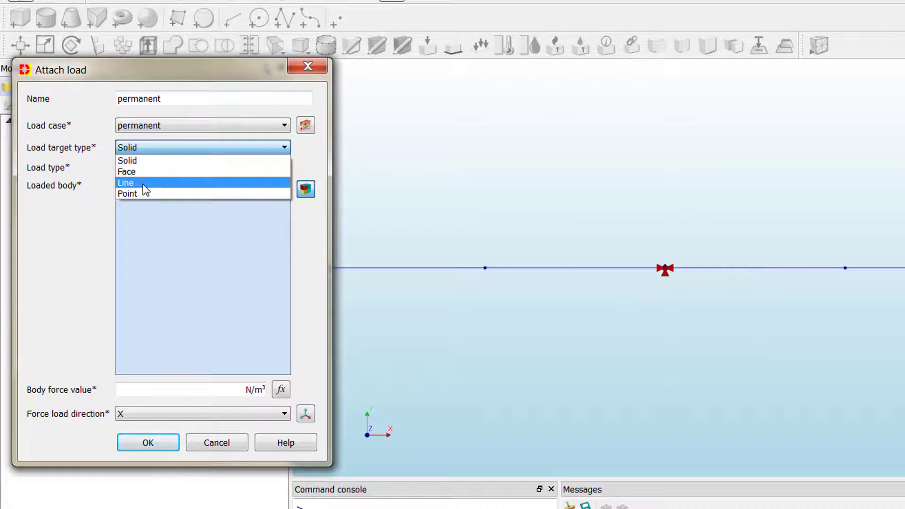
left_click(144, 183)
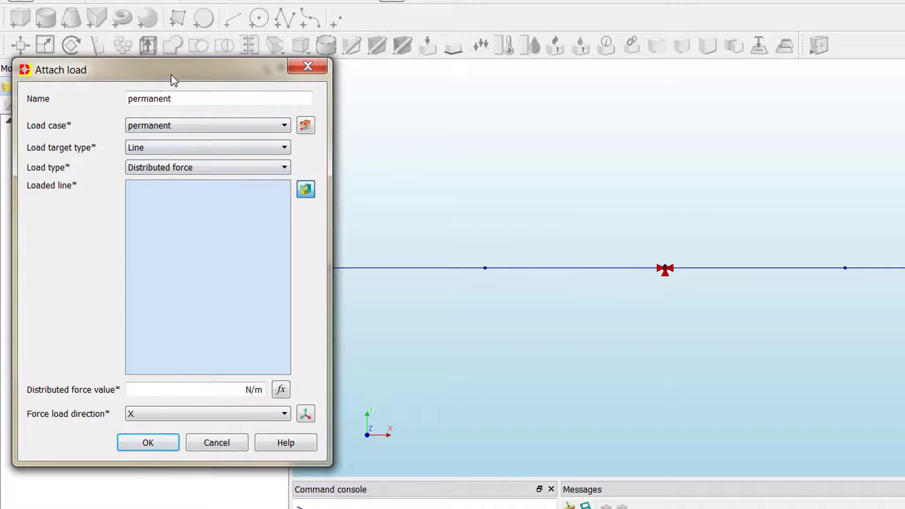
mouse_move(171, 73)
left_mouse_down()
mouse_move(157, 69)
mouse_move(212, 75)
mouse_move(180, 73)
left_mouse_up()
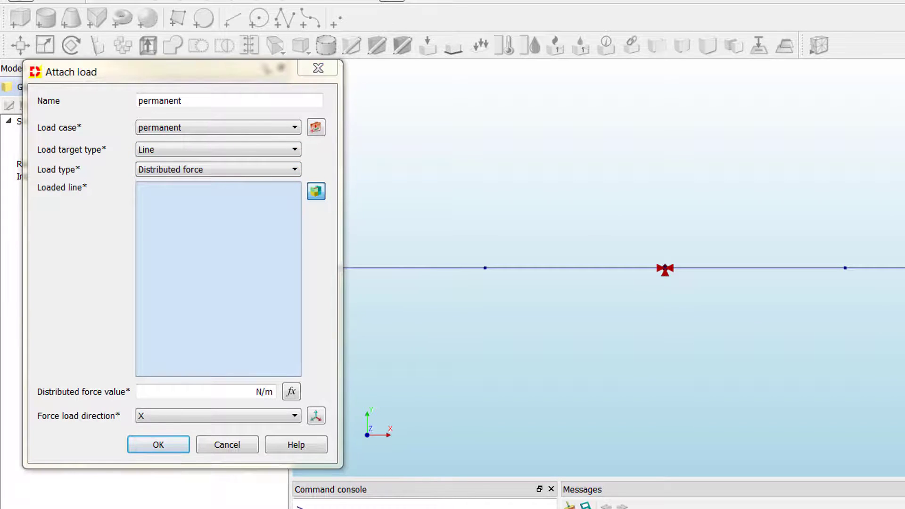
left_click_drag(902, 242, 245, 317)
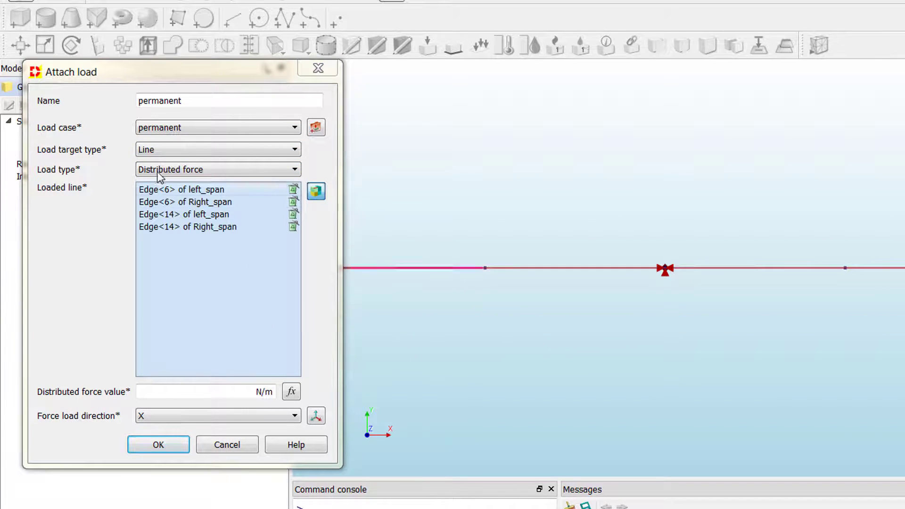
Step: Give the permanent load a distributed force of -8000 N/m in the Y direction and create it
left_click(211, 390)
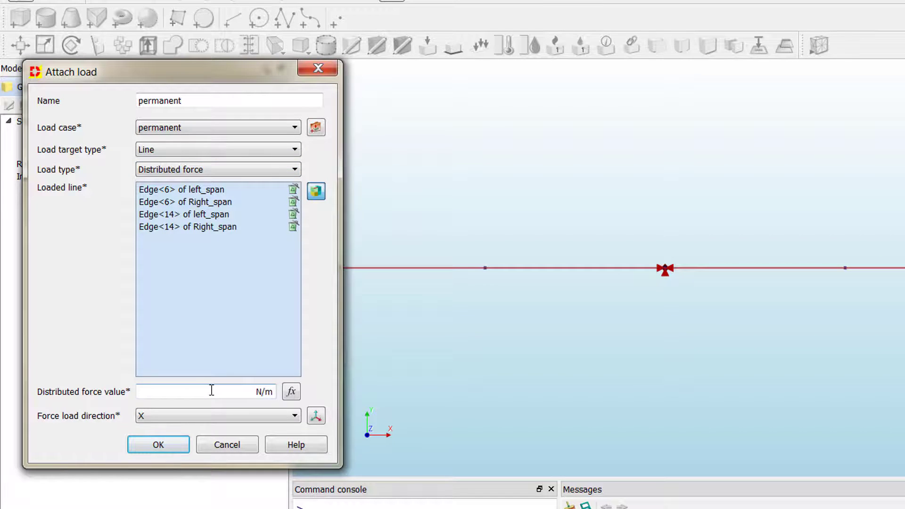
type("-8000")
left_click(168, 414)
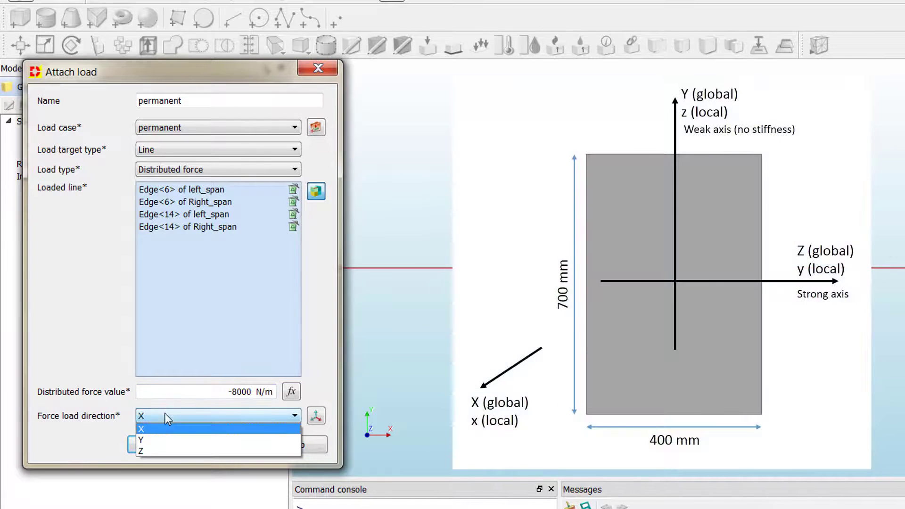
left_click(157, 443)
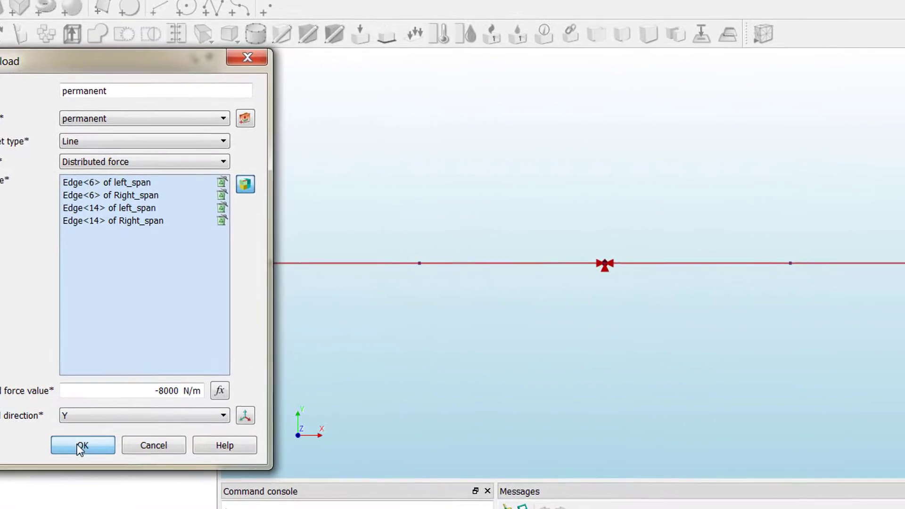
left_click(82, 445)
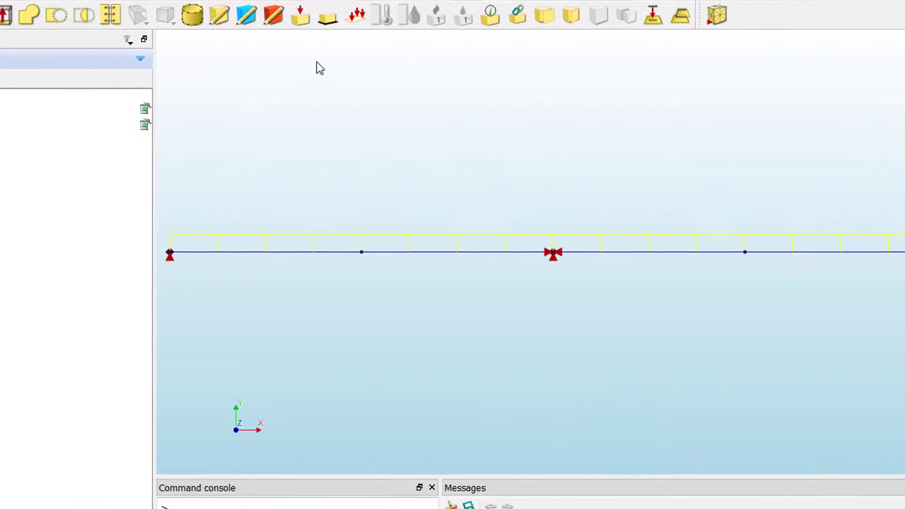
Step: Start attaching a new load and name it left_v_u
left_click(300, 16)
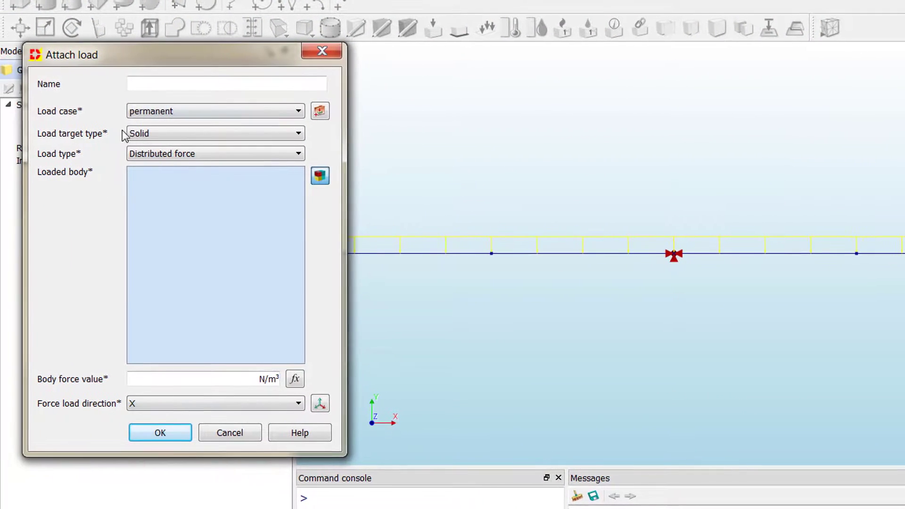
left_click(151, 81)
type("var")
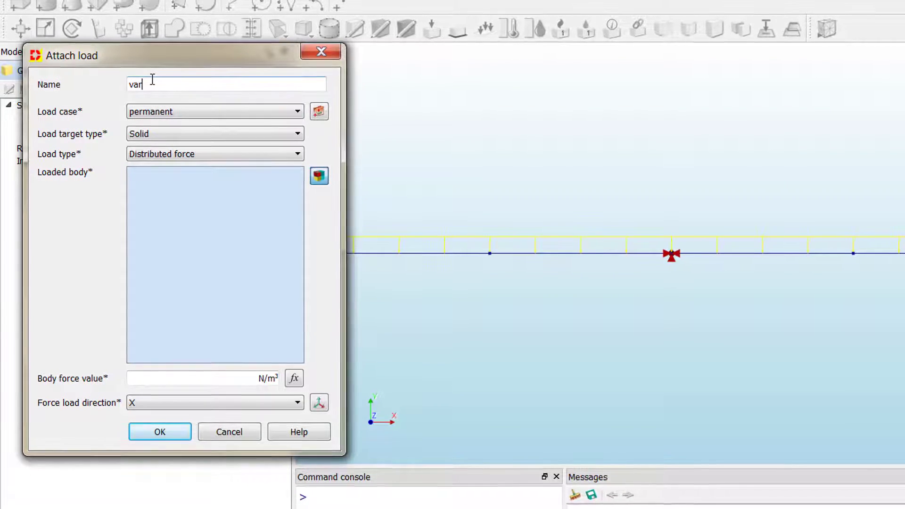
key("BackSpace")
key("BackSpace")
key("BackSpace")
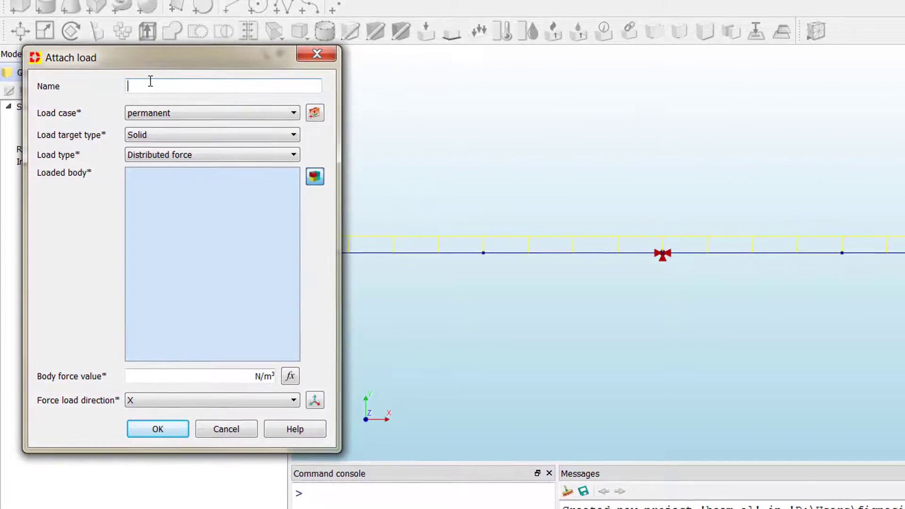
type("left")
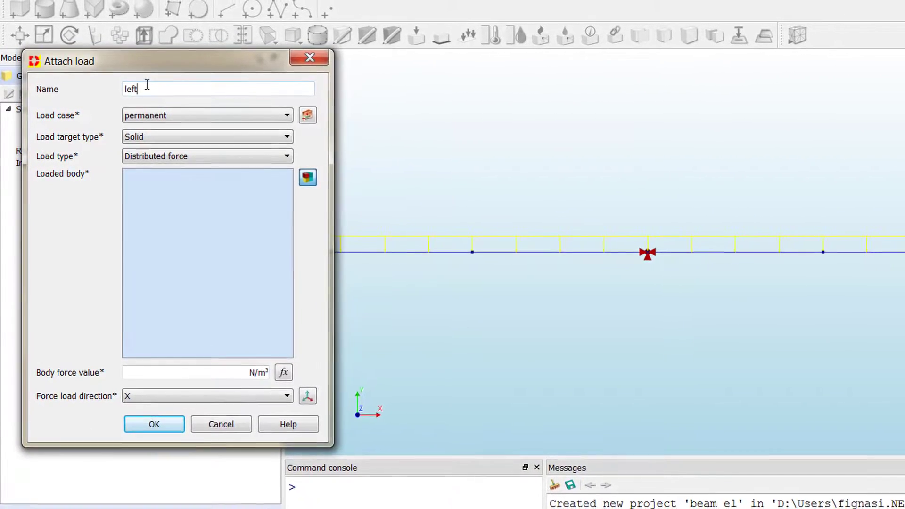
type("_v")
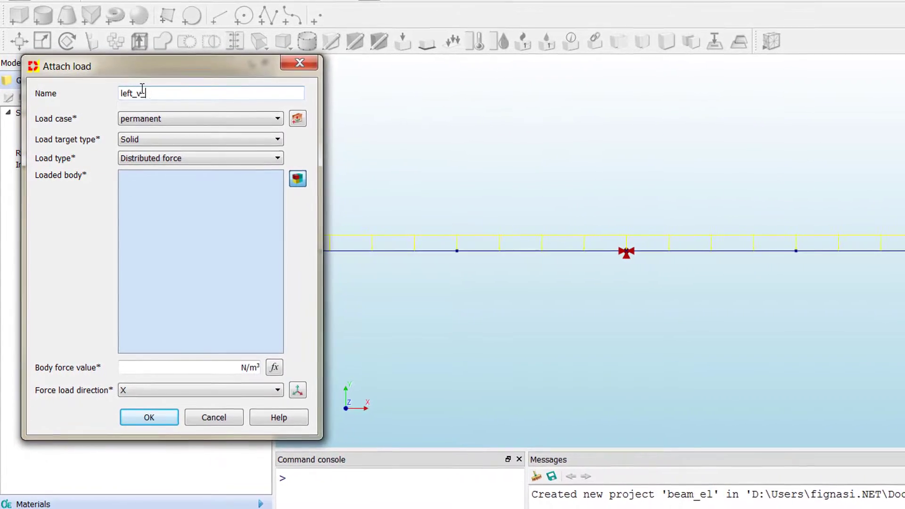
type("_u")
Step: Create a new load case for this load, reusing the load name left_v_u as its name
left_click_drag(187, 93, 106, 84)
key("ctrl+c")
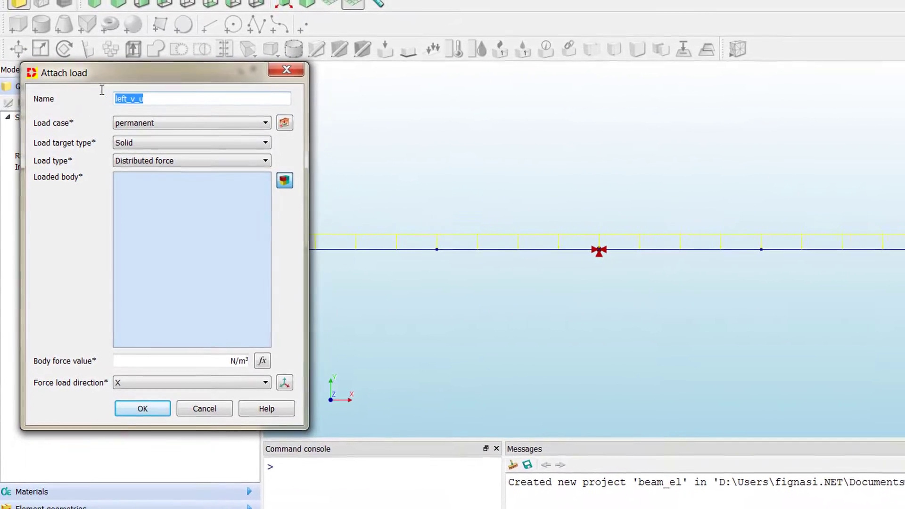
left_click(284, 123)
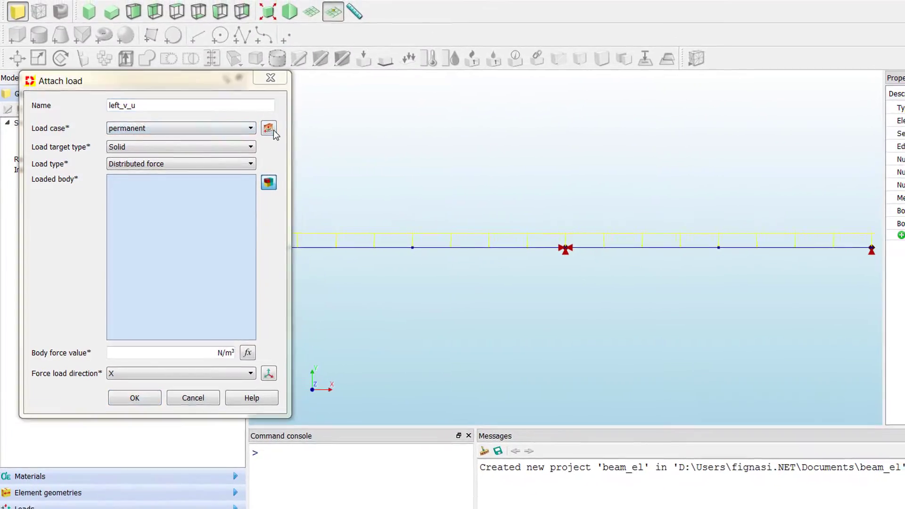
key("ctrl+v")
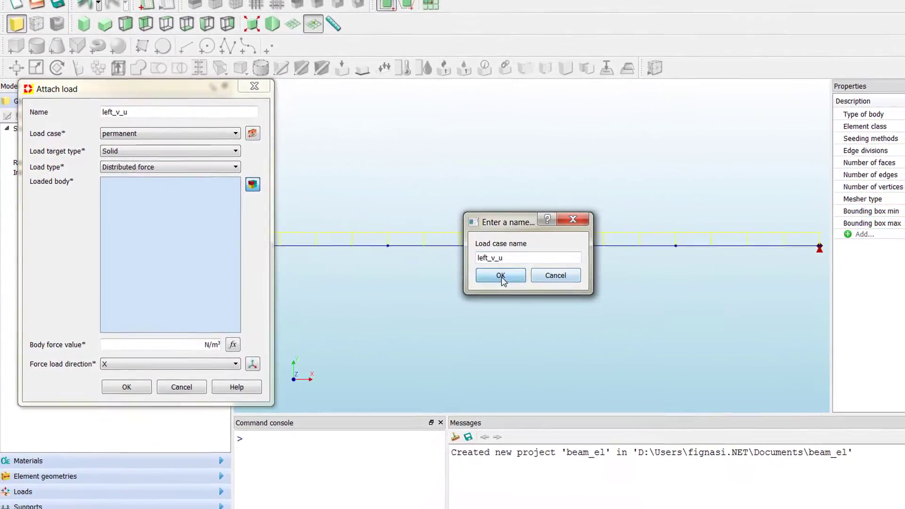
left_click(500, 275)
Step: Set the left_v_u load's target type to Line and select both edges of left_span
left_click(202, 150)
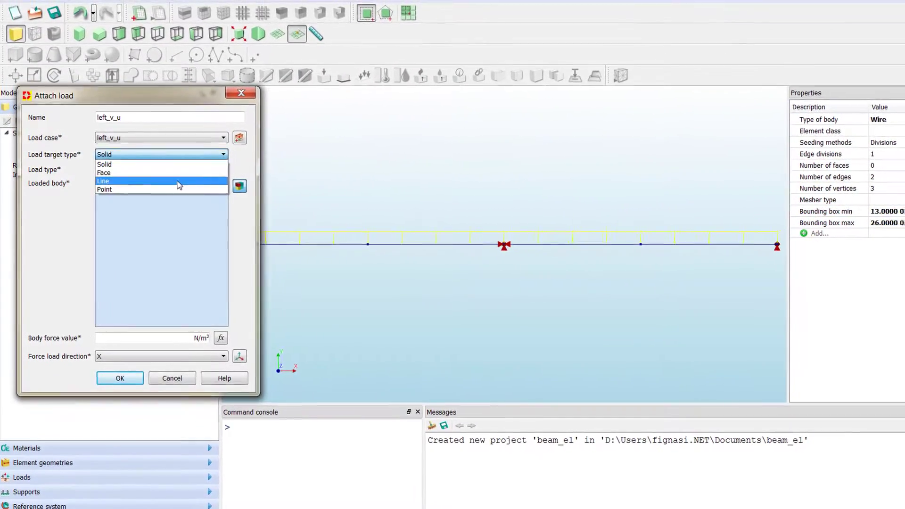
left_click(179, 183)
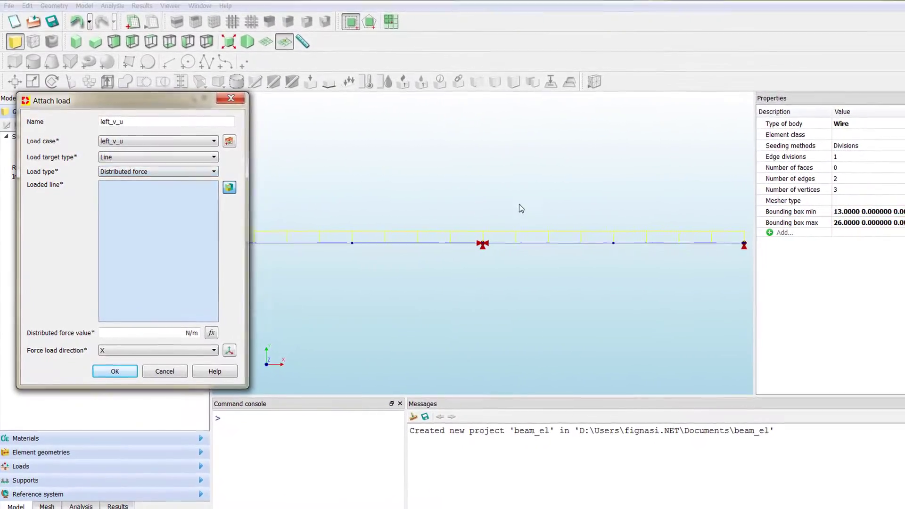
left_click_drag(521, 209, 128, 299)
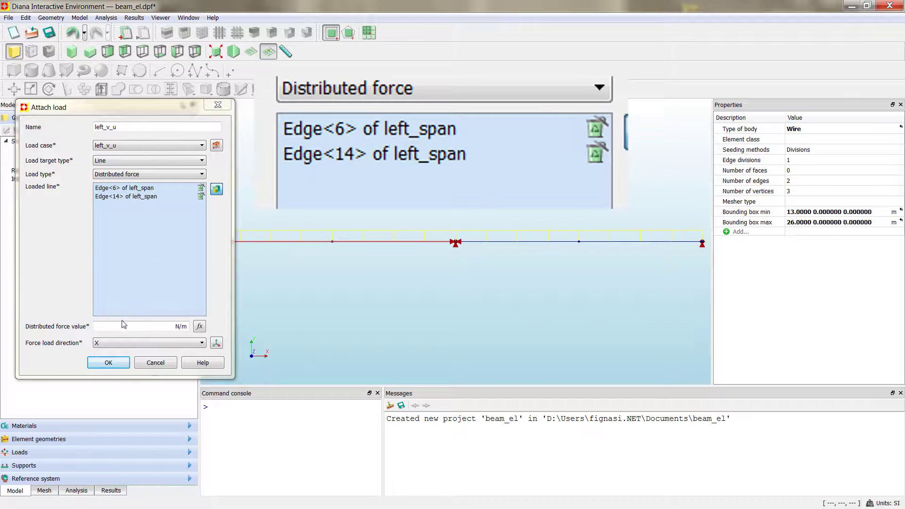
Step: Give the left_v_u load a distributed force of -10000 N/m in the Y direction and create it
left_click(146, 329)
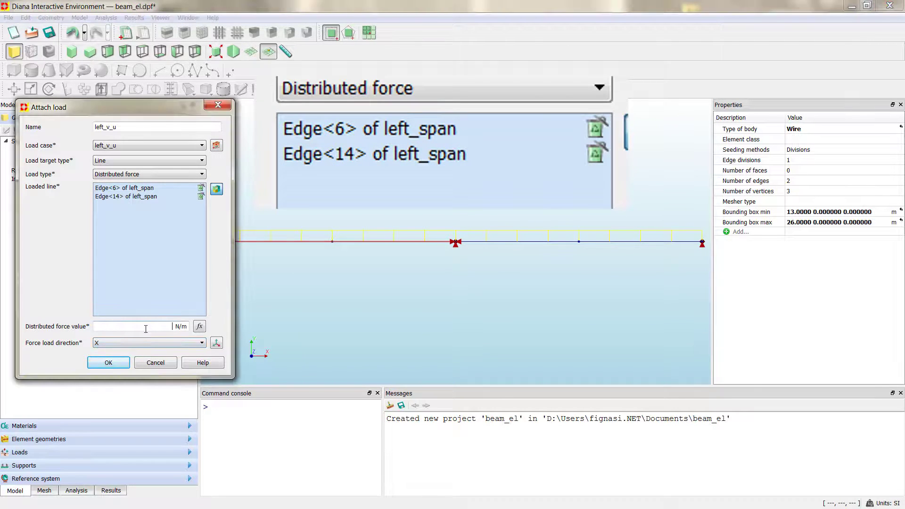
type("-10000")
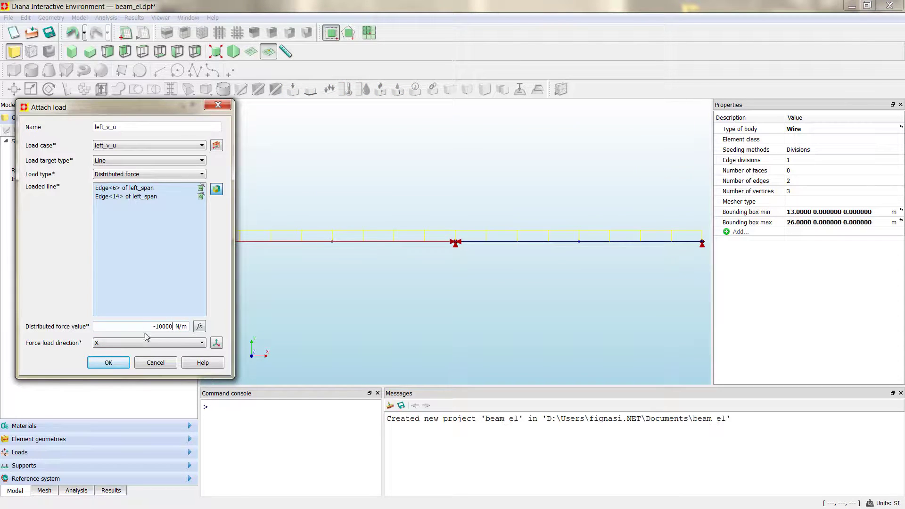
left_click(146, 343)
left_click(141, 360)
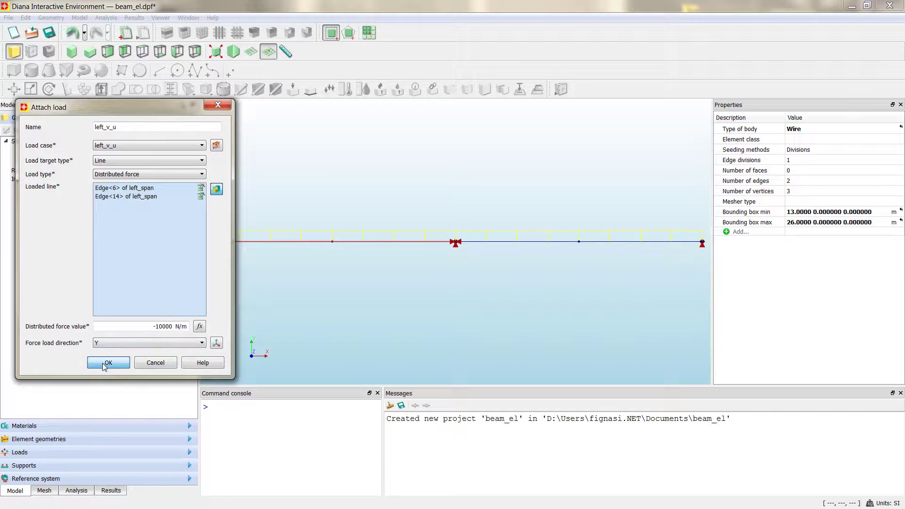
left_click(105, 363)
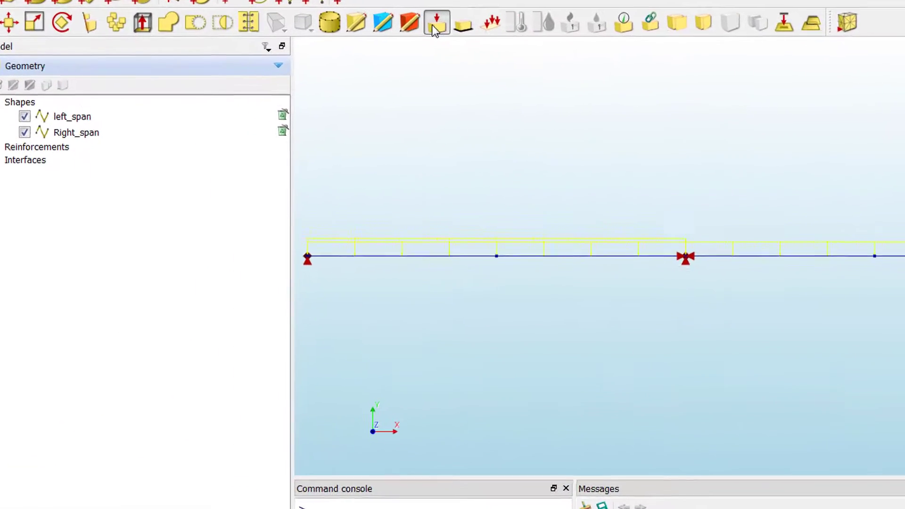
Step: Start attaching another load and name it right_v_u
left_click(366, 56)
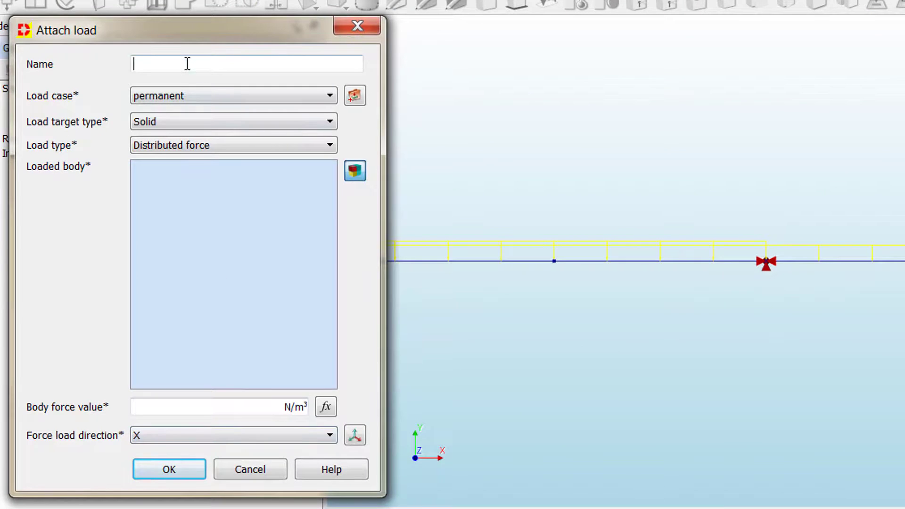
type("left_v_u")
left_click_drag(170, 63, 131, 63)
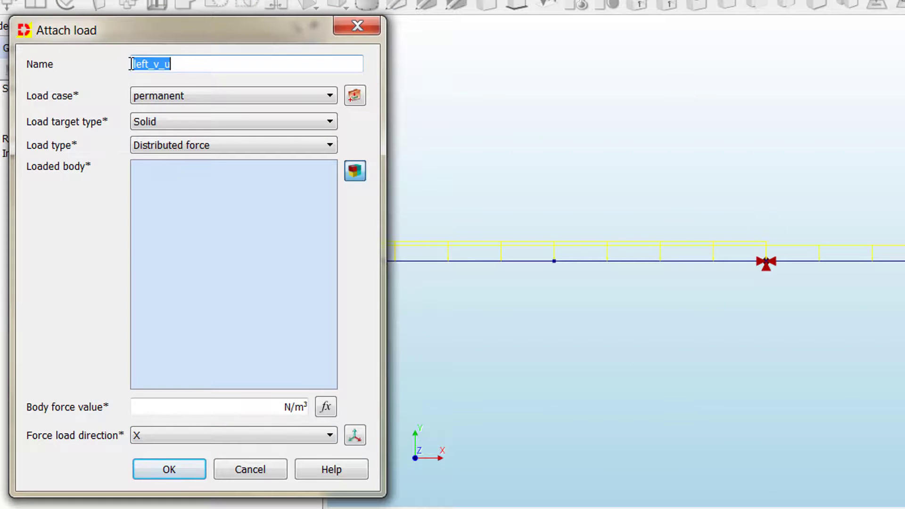
type("righ")
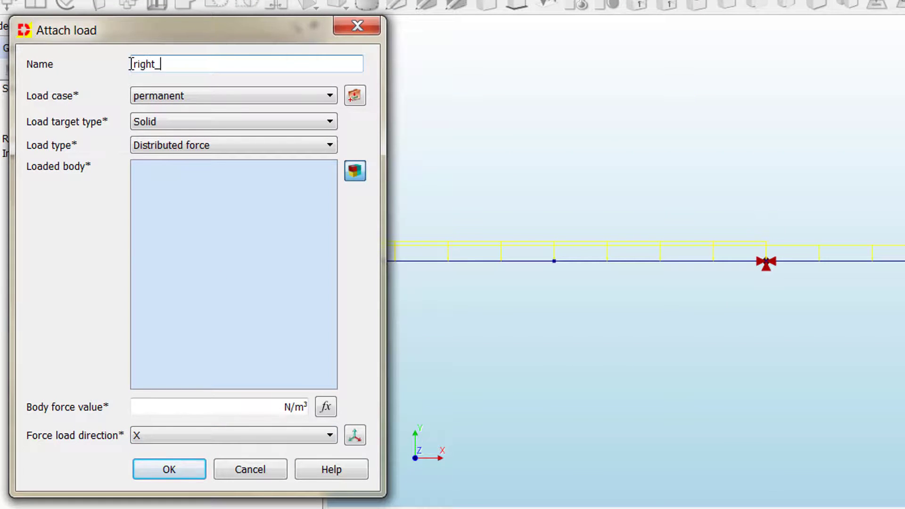
left_click(235, 100)
left_click(371, 104)
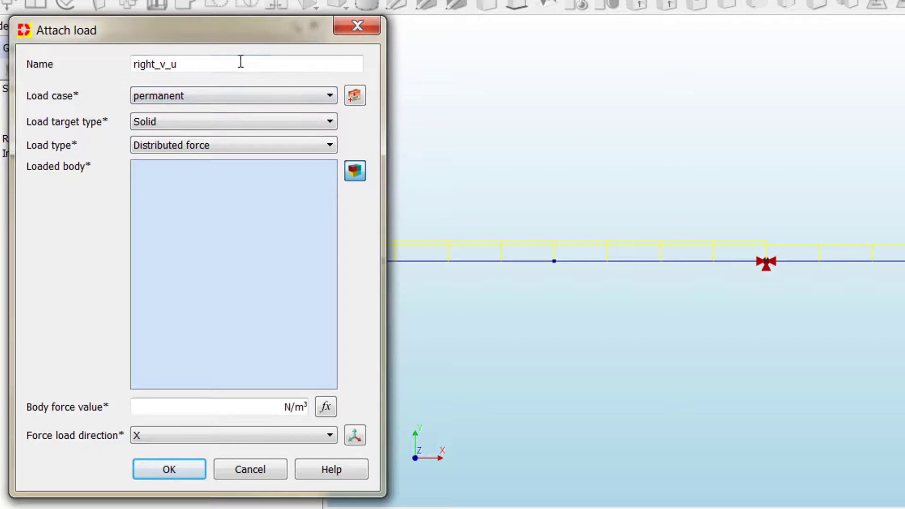
Step: Create a new load case named right_v_u for the right-span variable load
left_click_drag(240, 61, 72, 56)
key("ctrl+c")
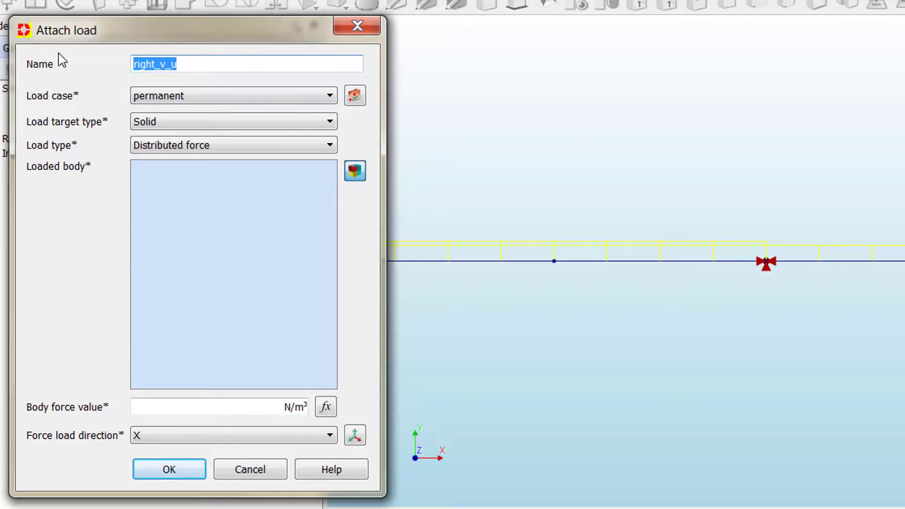
left_click(354, 95)
key("ctrl+v")
left_click(720, 305)
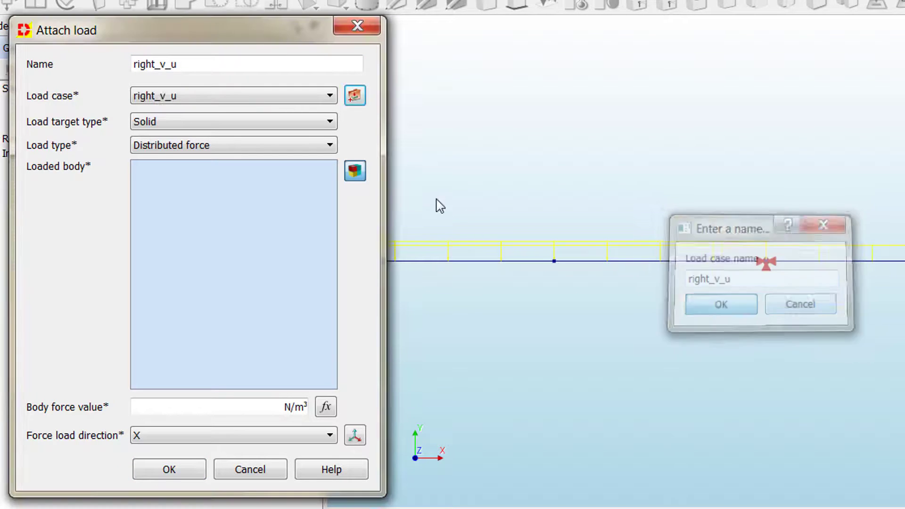
Step: Set the right_v_u load's target type to Line with a distributed force of -10000 N/m in the Y direction
left_click(191, 123)
left_click(186, 163)
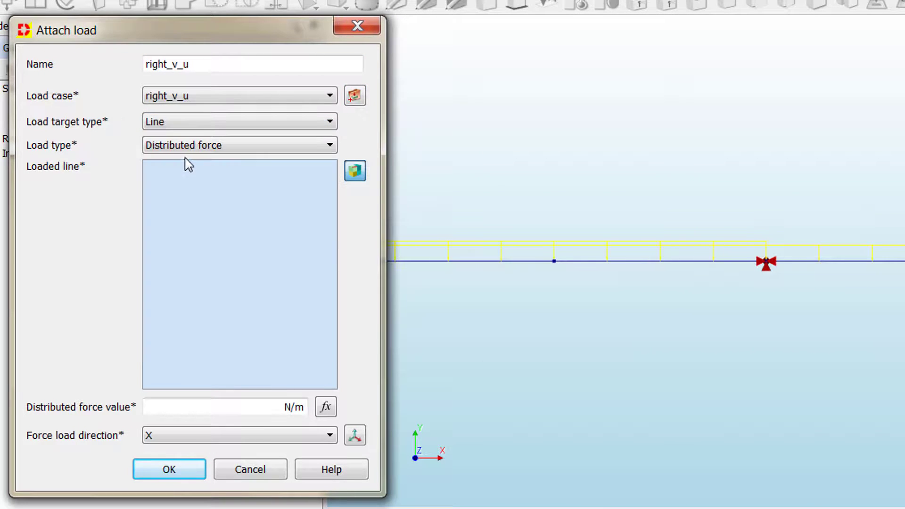
left_click(238, 408)
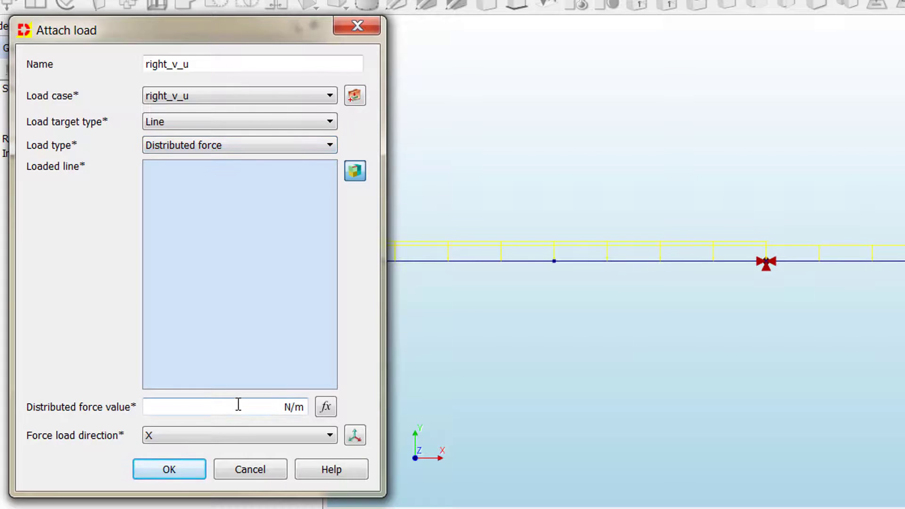
type("-10000")
left_click(238, 435)
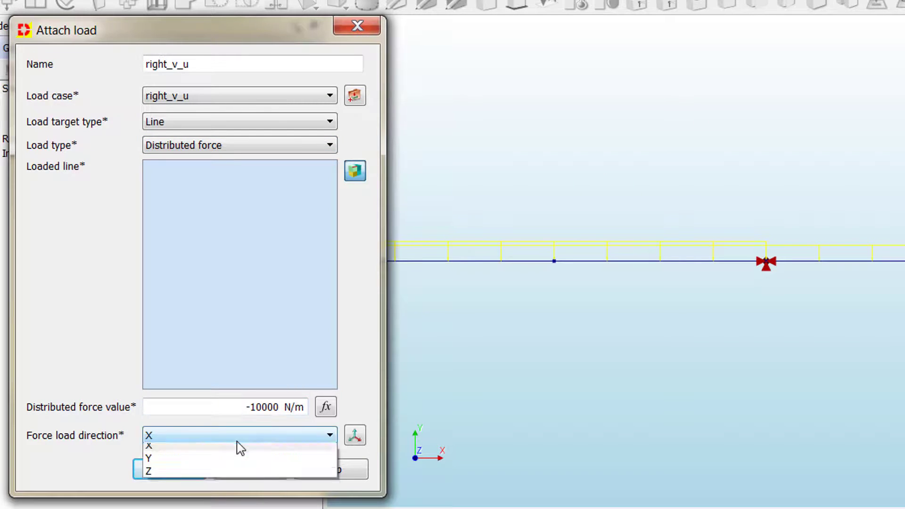
left_click(202, 462)
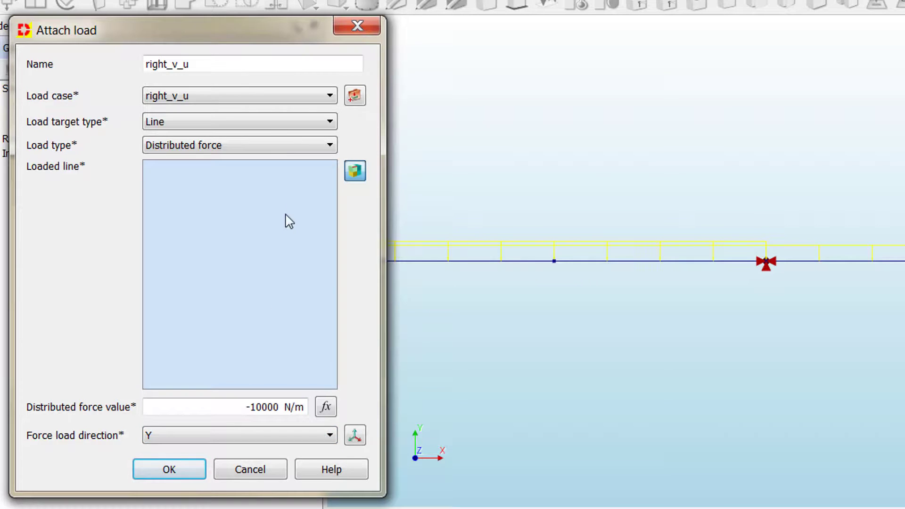
Step: Select both edges of Right_span as the loaded lines and create the right_v_u load
left_click(355, 170)
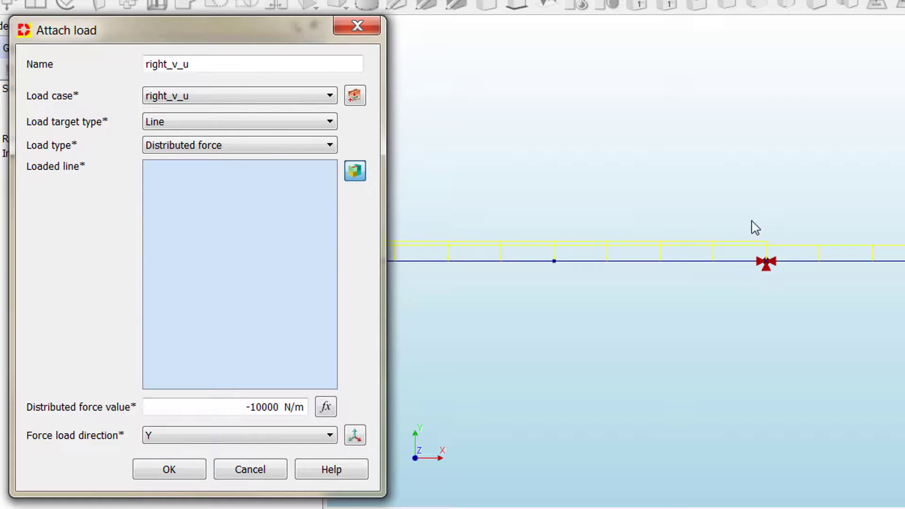
left_click_drag(696, 171, 904, 332)
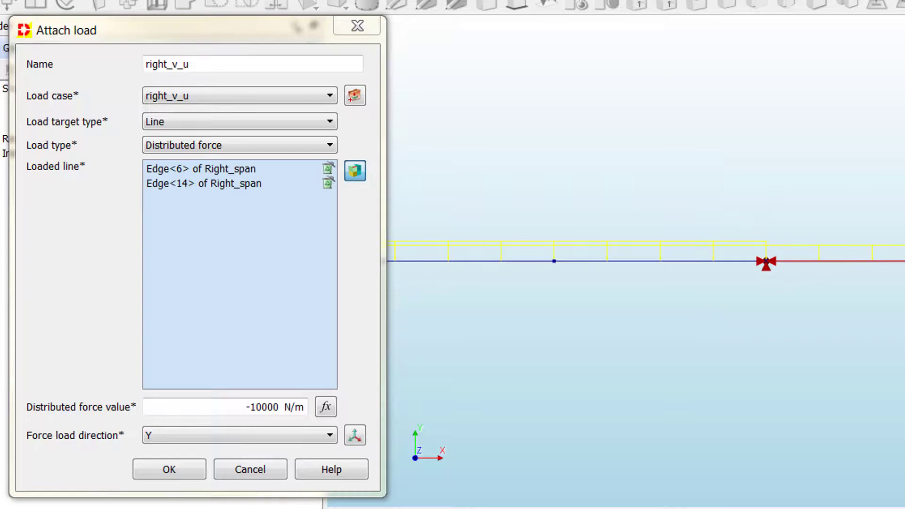
left_click(169, 469)
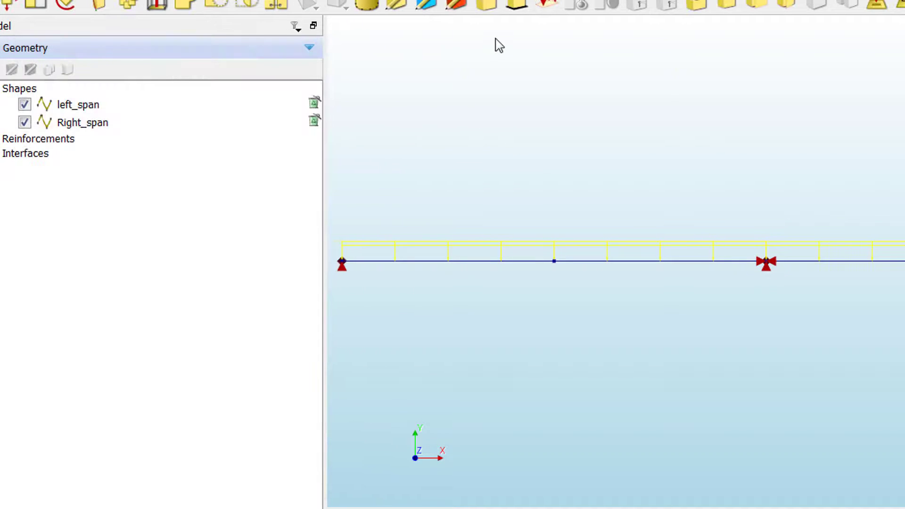
Step: Start a load named left_v_p and create a new load case named left_v_p for it
left_click(490, 6)
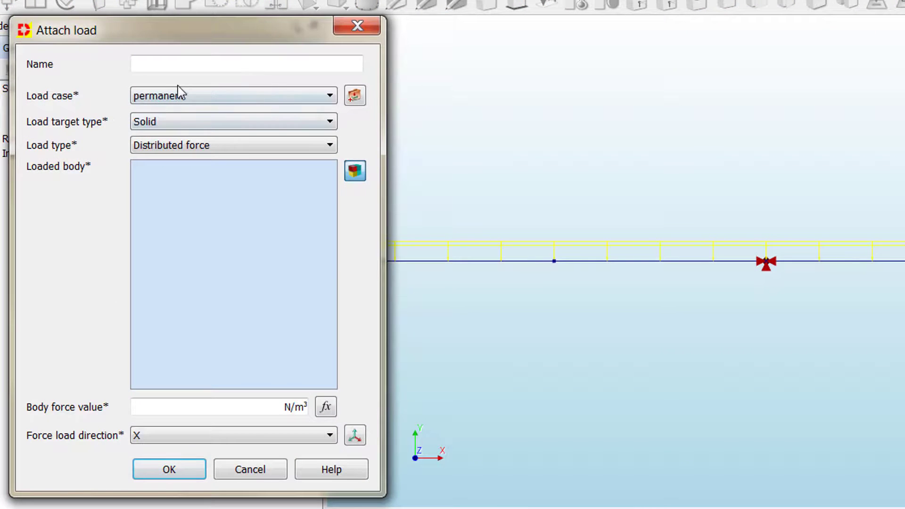
left_click(200, 95)
left_click(198, 59)
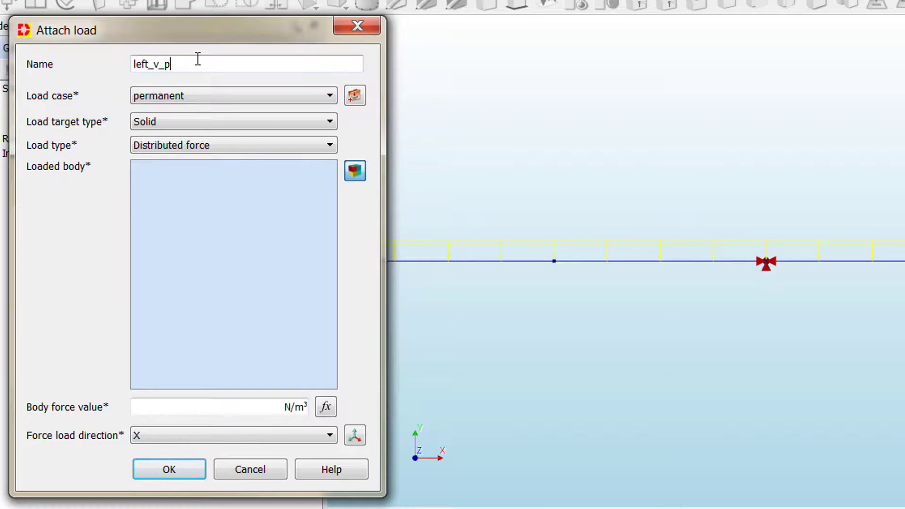
left_click_drag(168, 57, 112, 58)
key("ctrl+c")
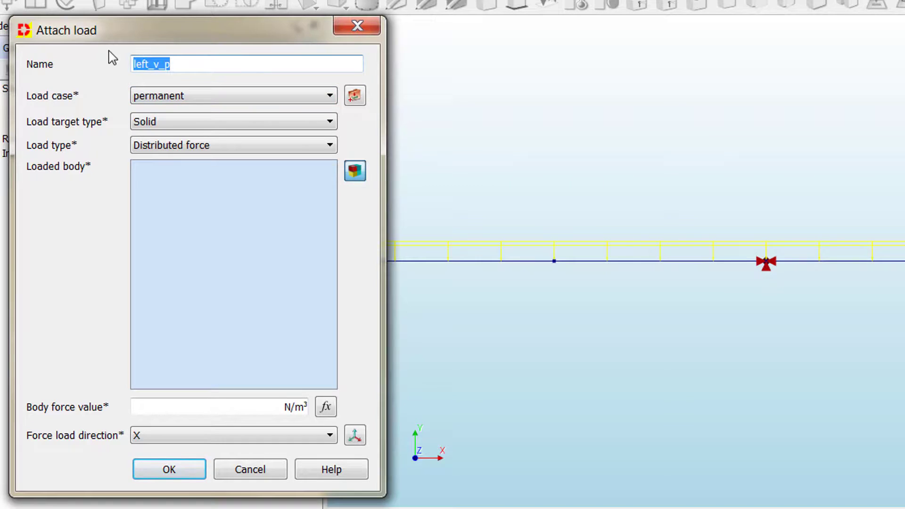
left_click(354, 95)
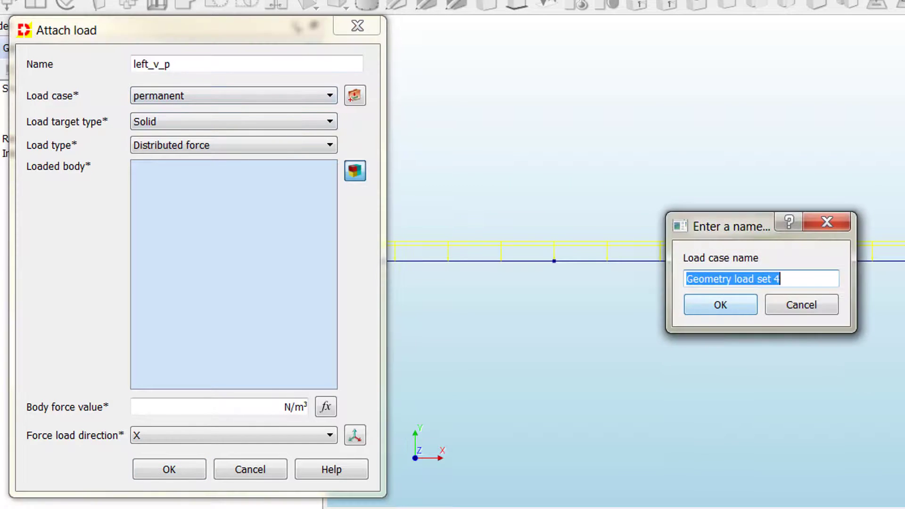
key("ctrl+v")
left_click(715, 305)
Step: Set the left_v_p load's target type to Point and select the midspan vertex of left_span
left_click(251, 124)
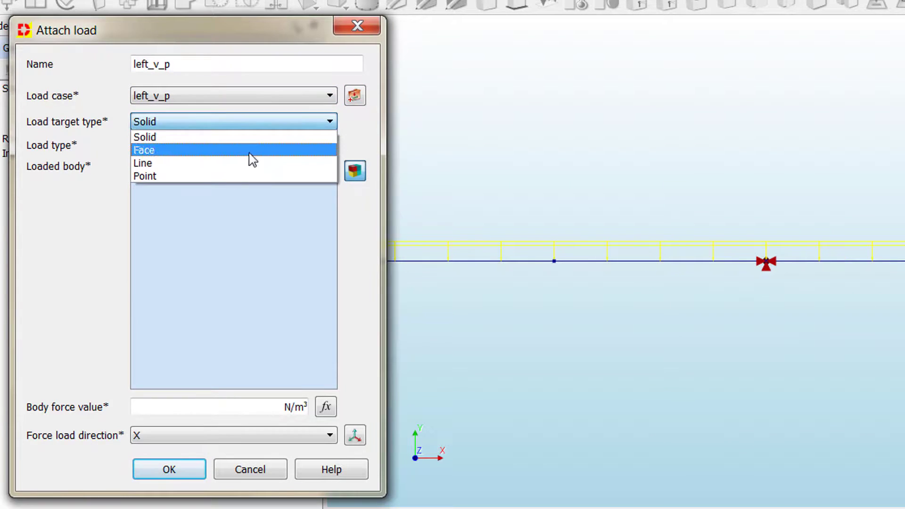
left_click(244, 176)
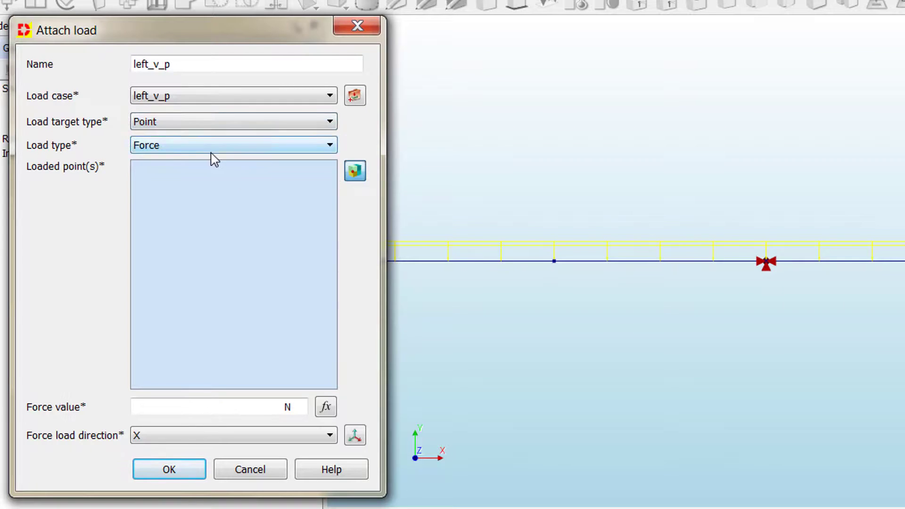
left_click(354, 171)
left_click_drag(501, 227, 606, 342)
Step: Set the left_v_p load's force value to -50000 N in the Y direction and create the load
left_click(200, 402)
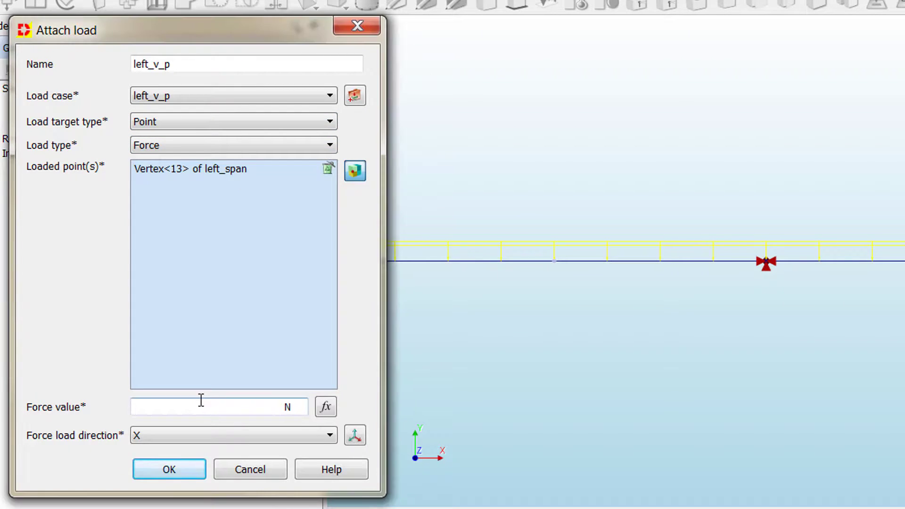
type("-50000")
left_click(178, 439)
left_click(158, 464)
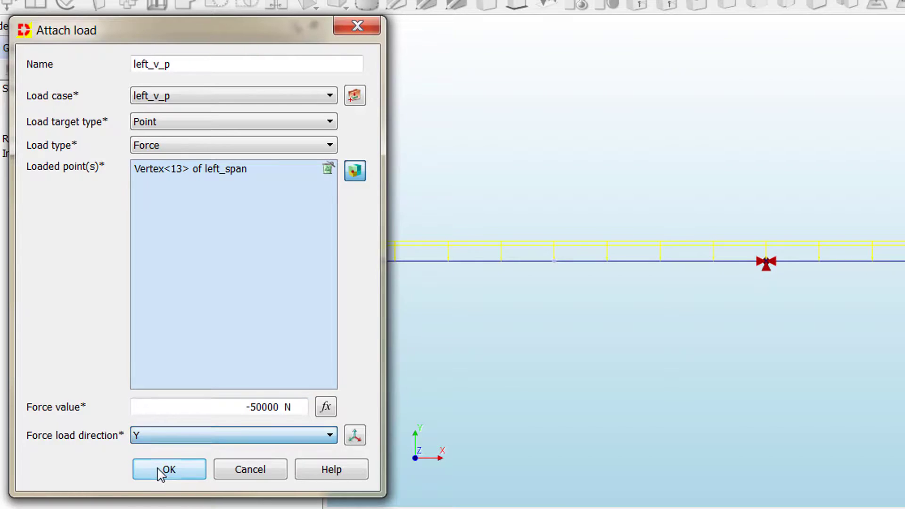
left_click(160, 470)
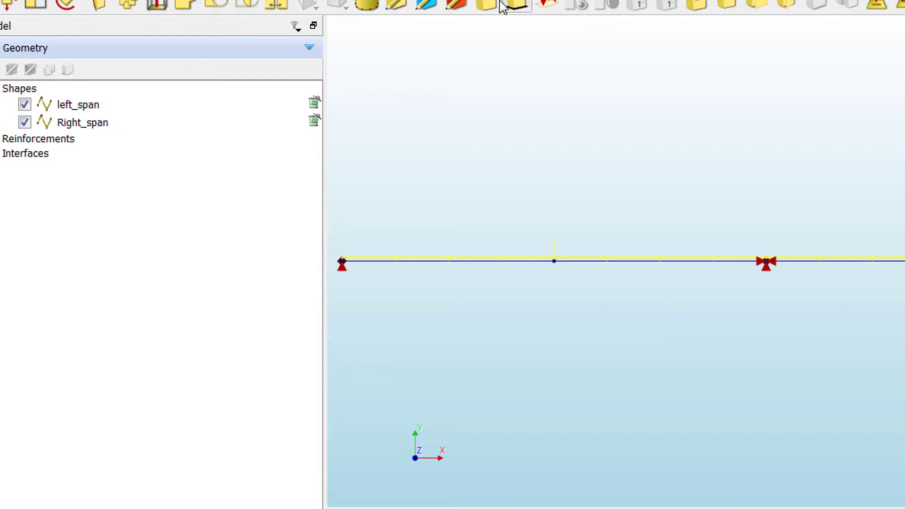
Step: Start a load named right_v_p and create a new load case named right_v_p for it
left_click(476, 4)
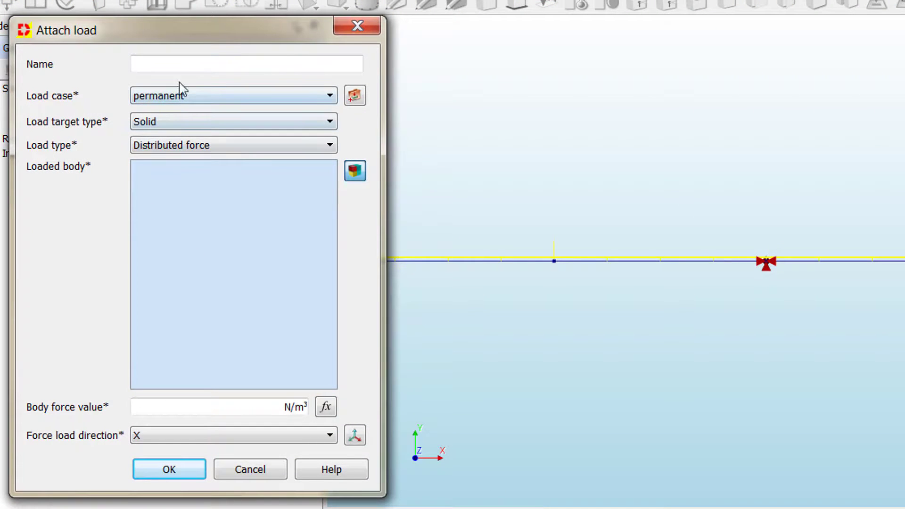
left_click(191, 61)
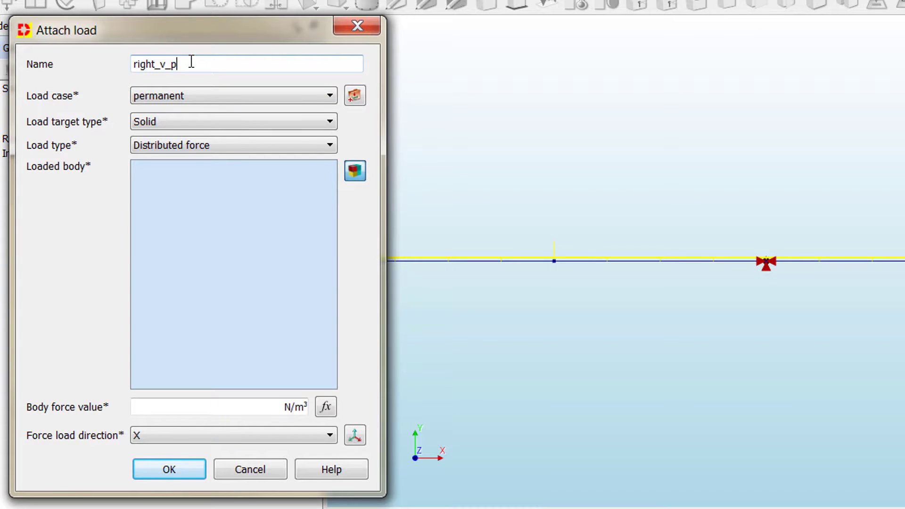
left_click_drag(220, 58, 91, 60)
key("ctrl+c")
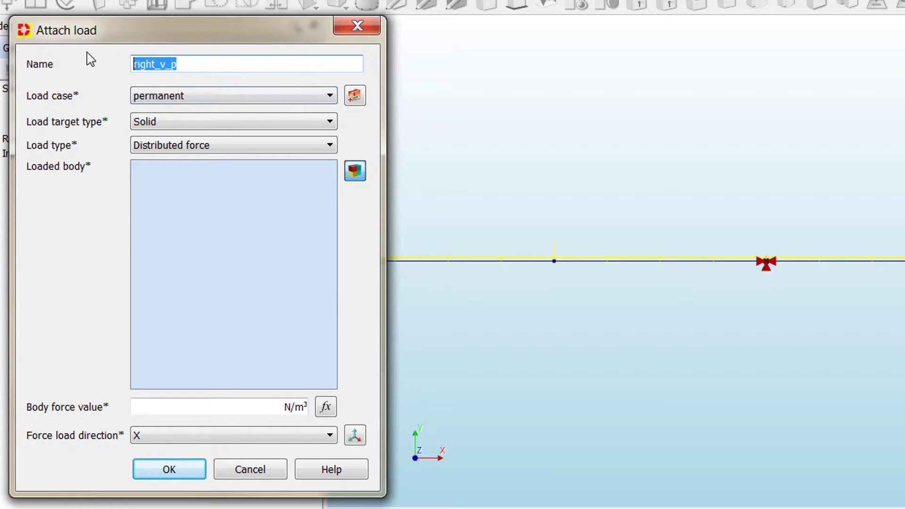
left_click(354, 95)
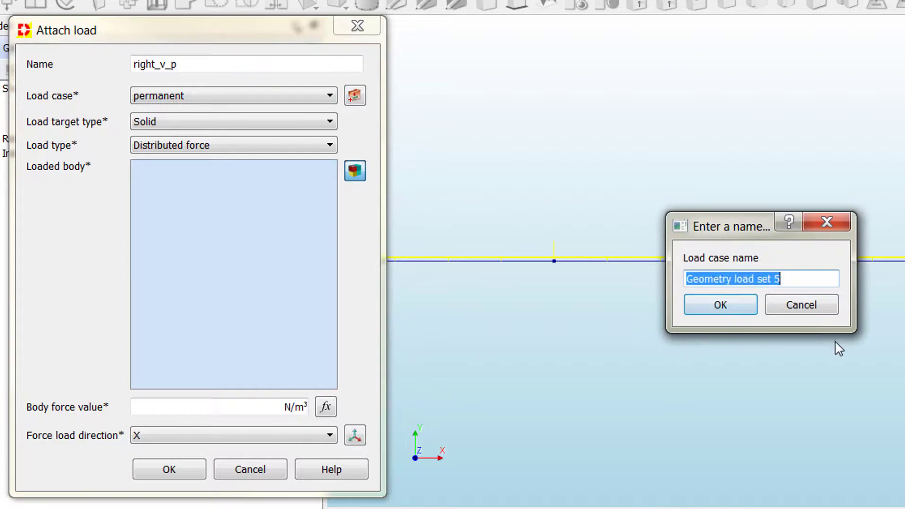
key("ctrl+v")
left_click(743, 302)
Step: Set the right_v_p load's target type to Point and select the midspan vertex of Right_span
left_click(312, 122)
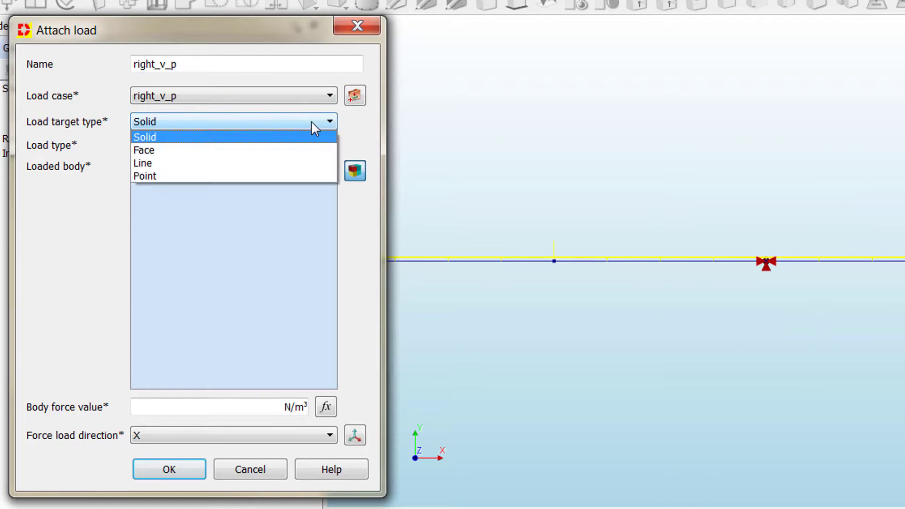
left_click(262, 174)
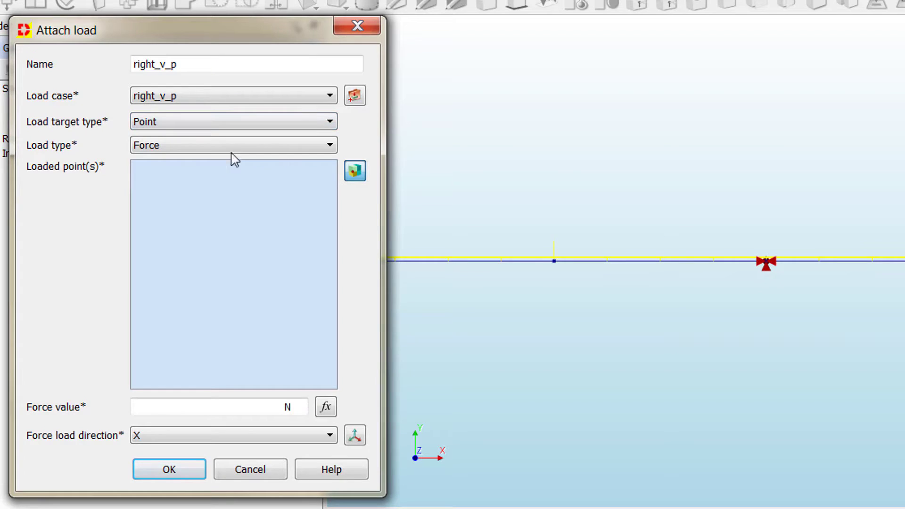
left_click(355, 170)
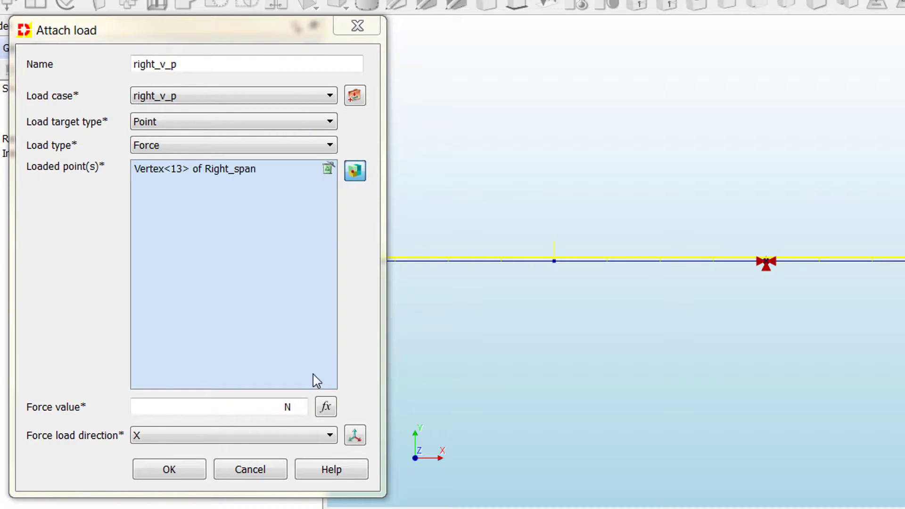
Step: Set the right_v_p load's force value to -10000 N in the Y direction and create the load
left_click(199, 409)
type("-1")
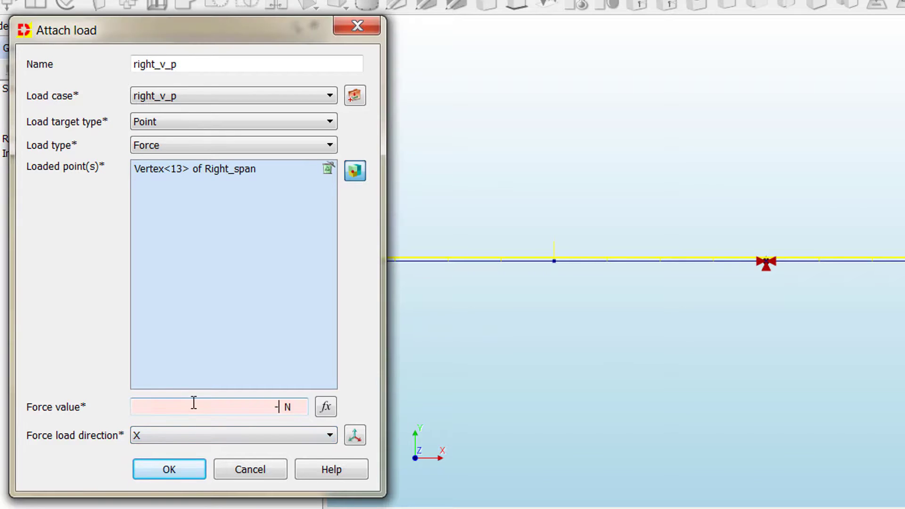
type("0000")
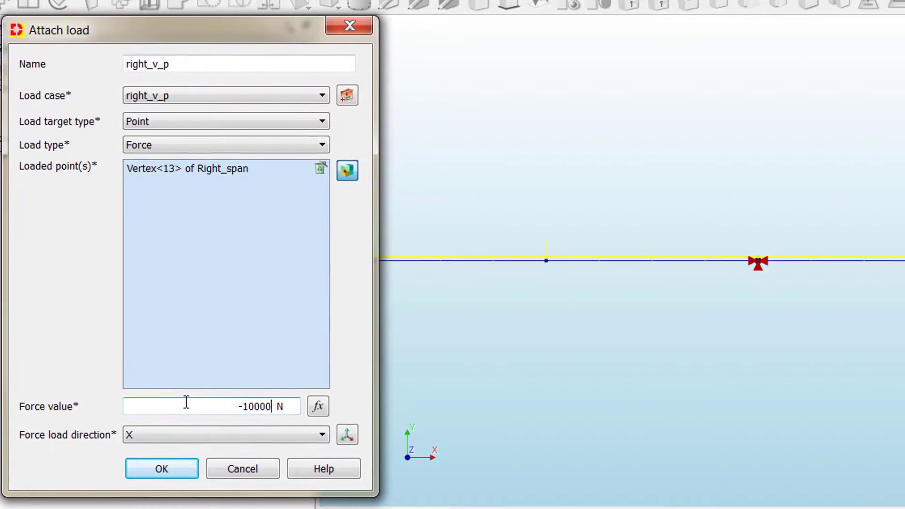
left_click(194, 435)
left_click(146, 461)
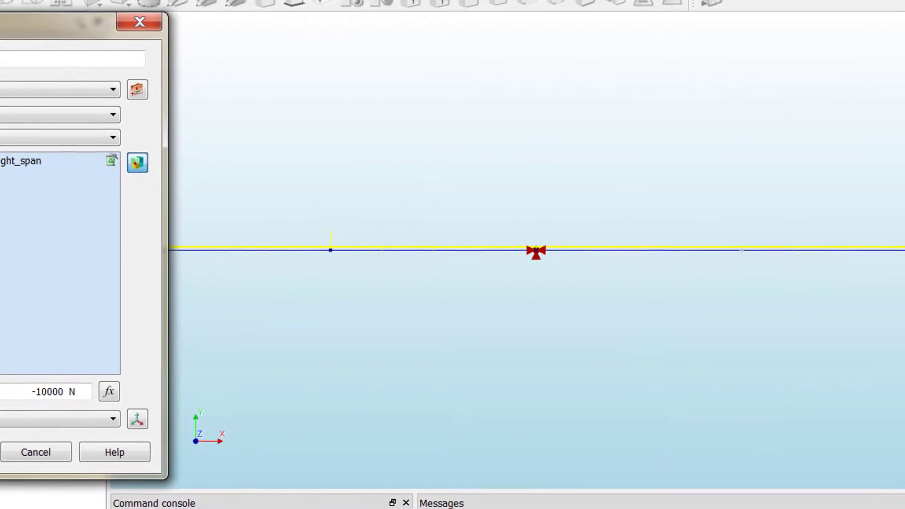
left_click(0, 449)
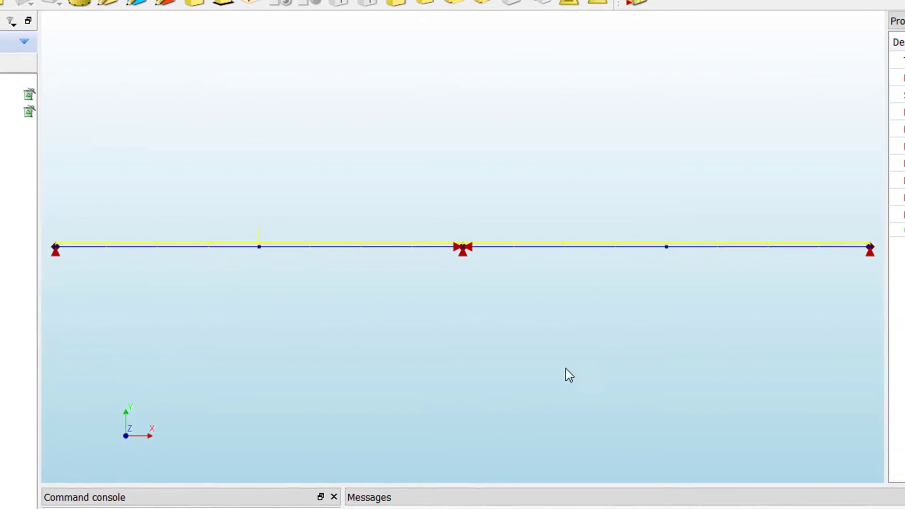